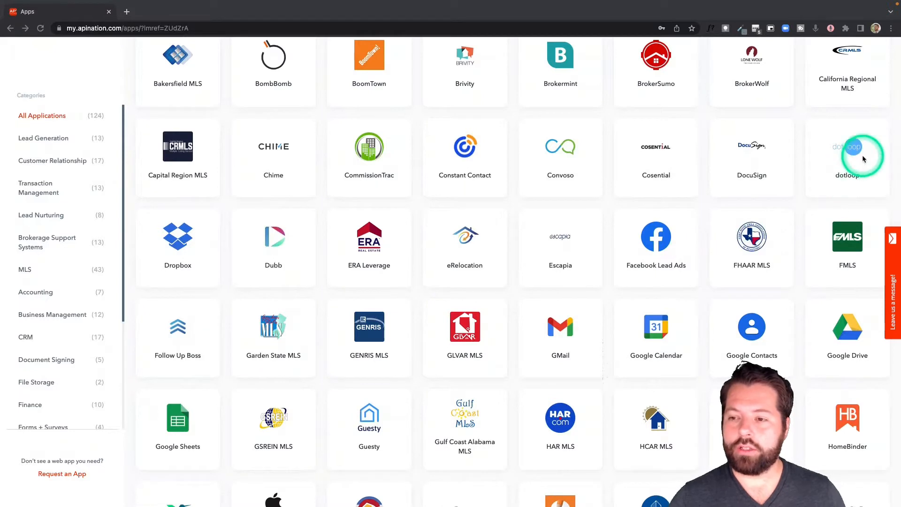
# Choose the dotloop app and select ActiveCampaign as the app to sync with it.
pyautogui.click(847, 158)
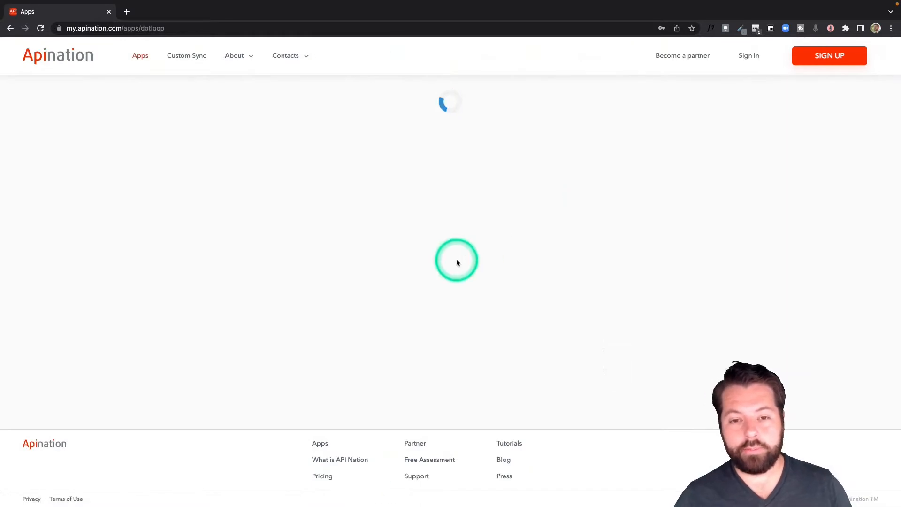
pyautogui.scroll(-3, 456, 259)
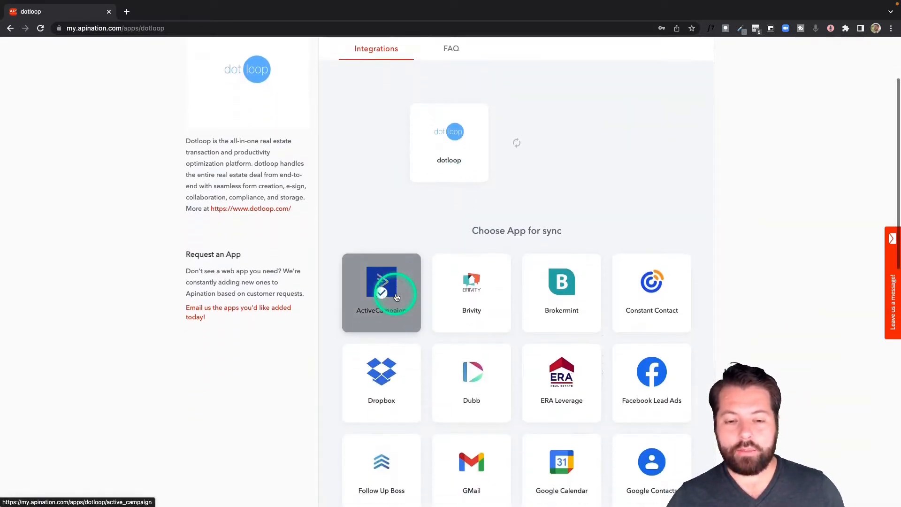
pyautogui.scroll(-1, 396, 297)
pyautogui.click(395, 276)
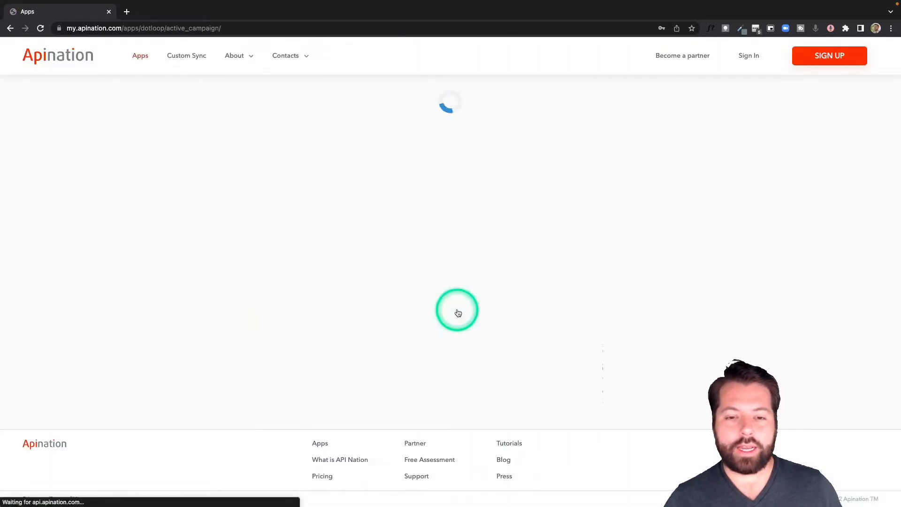
# Activate the "dotloop Contacts in Loops into ActiveCampaign" sync and sign in with the Google account.
pyautogui.scroll(-3, 457, 312)
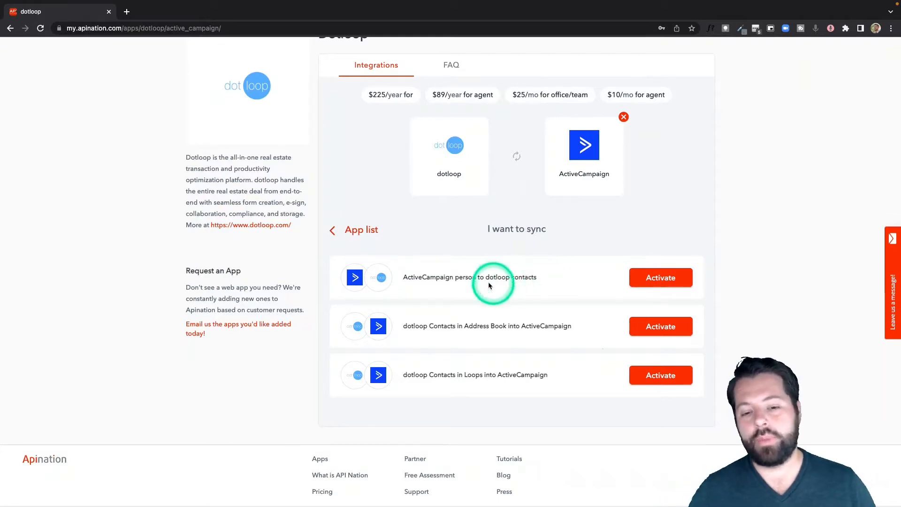
pyautogui.scroll(-1, 494, 324)
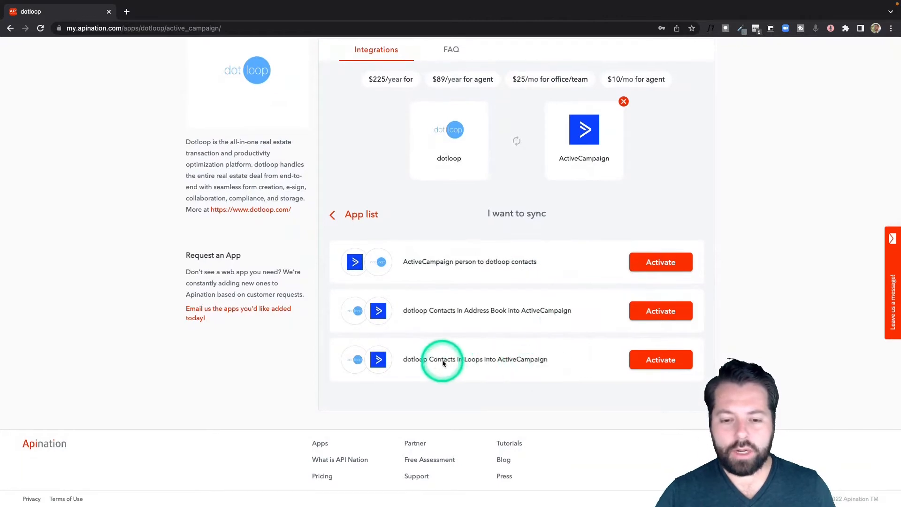
pyautogui.click(645, 360)
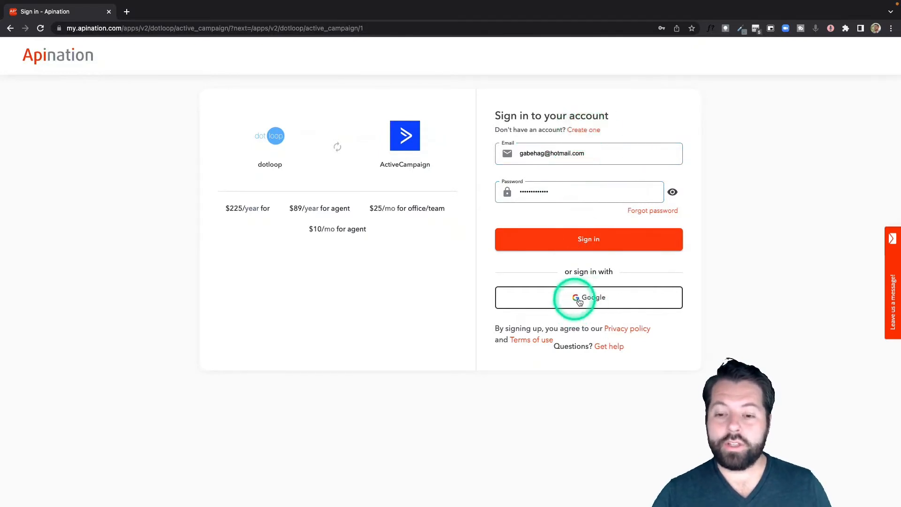
pyautogui.click(579, 301)
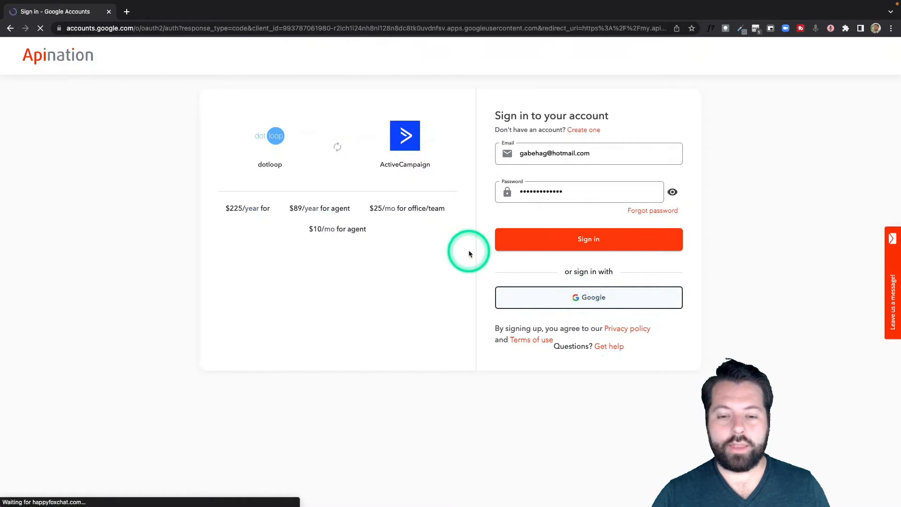
pyautogui.click(444, 246)
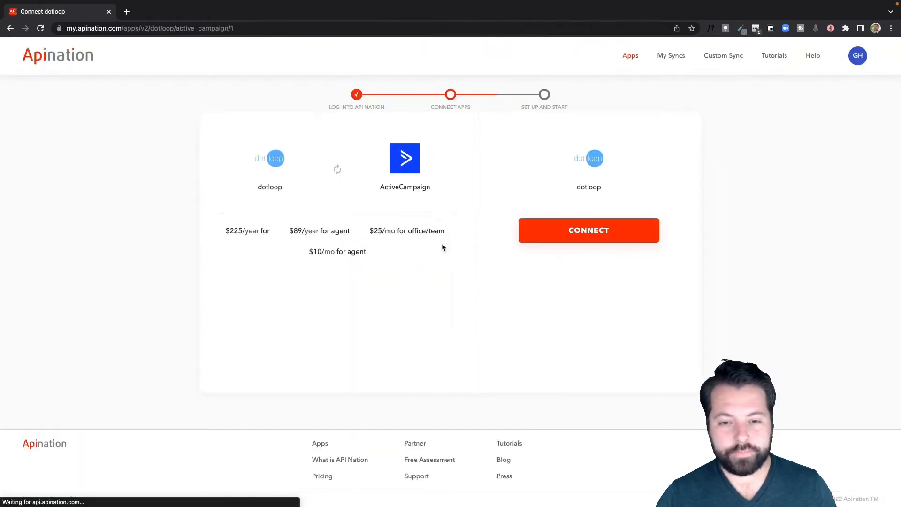
# Connect the dotloop account by signing in with the prefilled credentials and completing the authorization.
pyautogui.click(597, 230)
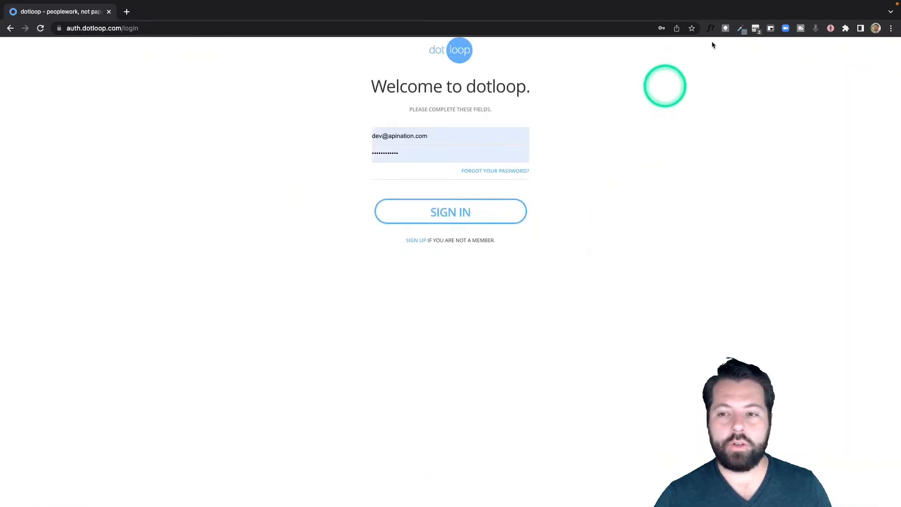
pyautogui.click(755, 28)
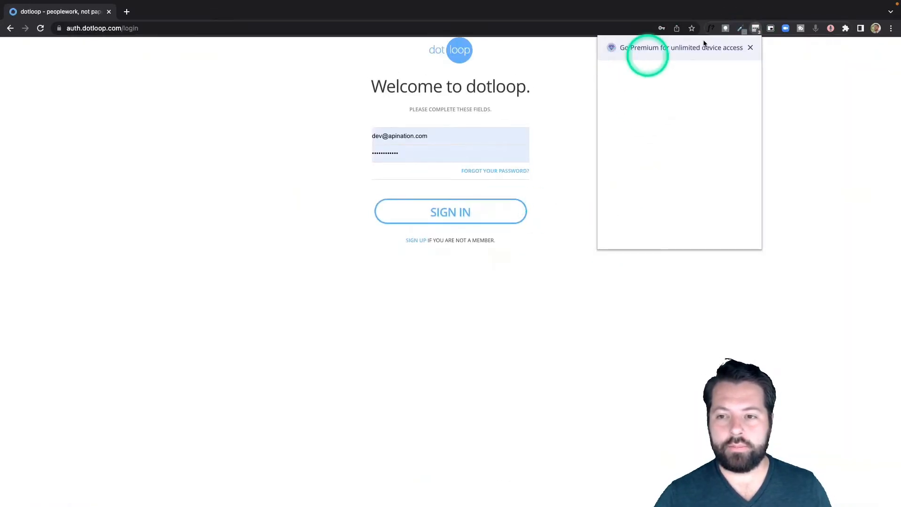
pyautogui.click(452, 219)
pyautogui.click(325, 327)
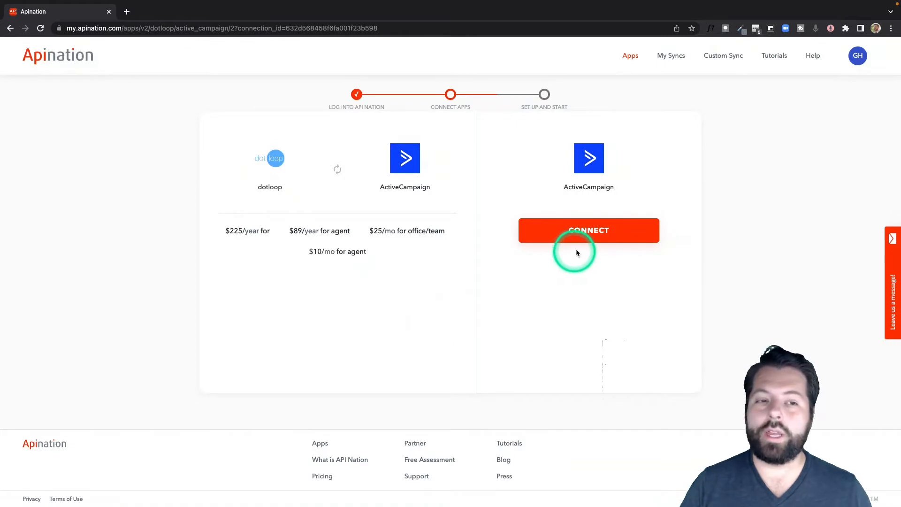
# Start the ActiveCampaign connection and enter a name for it in the label field.
pyautogui.click(598, 237)
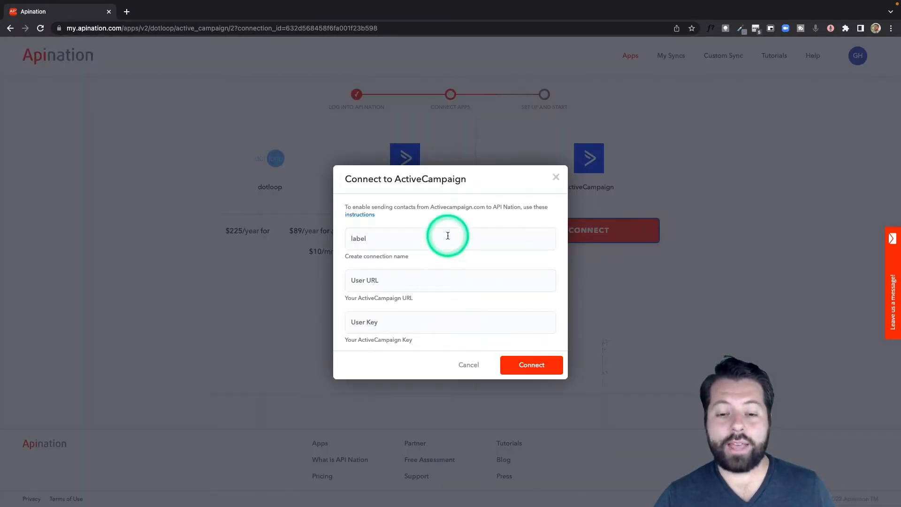
pyautogui.click(366, 242)
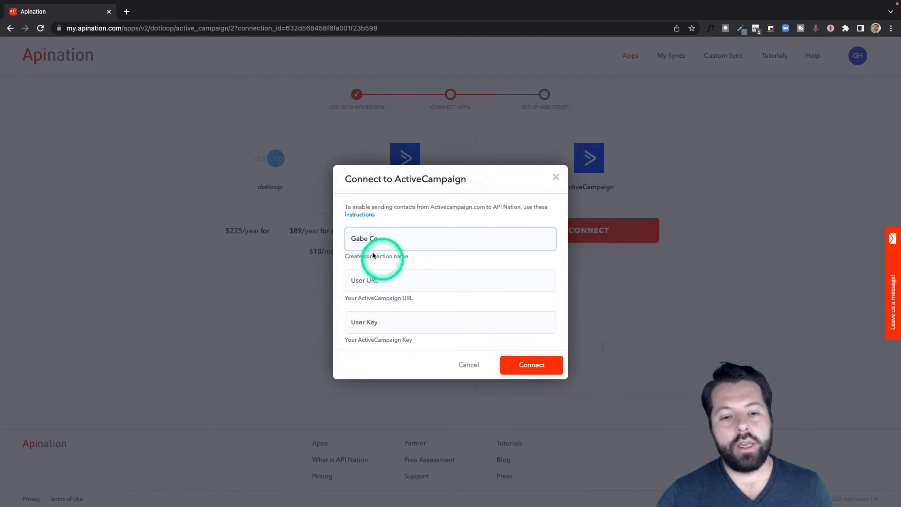
# Open activecampaign.com in a new browser tab to reach the ActiveCampaign account.
pyautogui.click(131, 18)
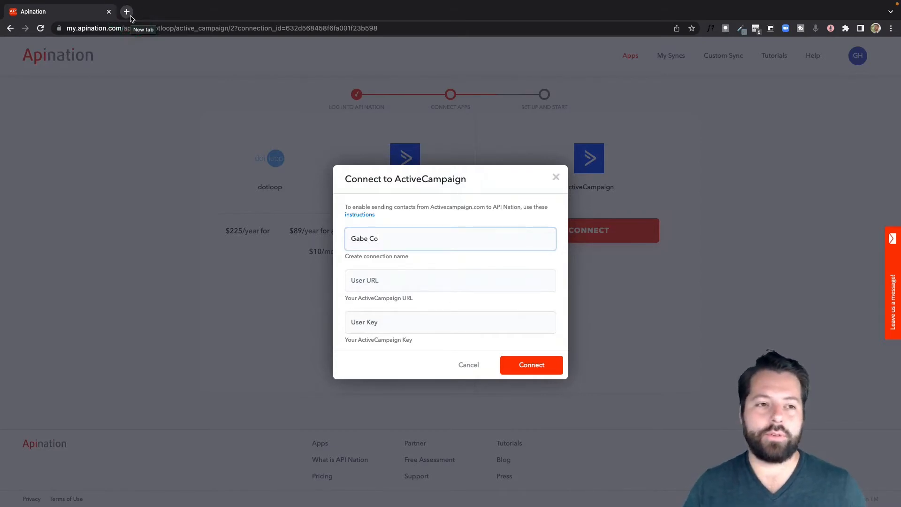
pyautogui.click(130, 17)
pyautogui.click(128, 13)
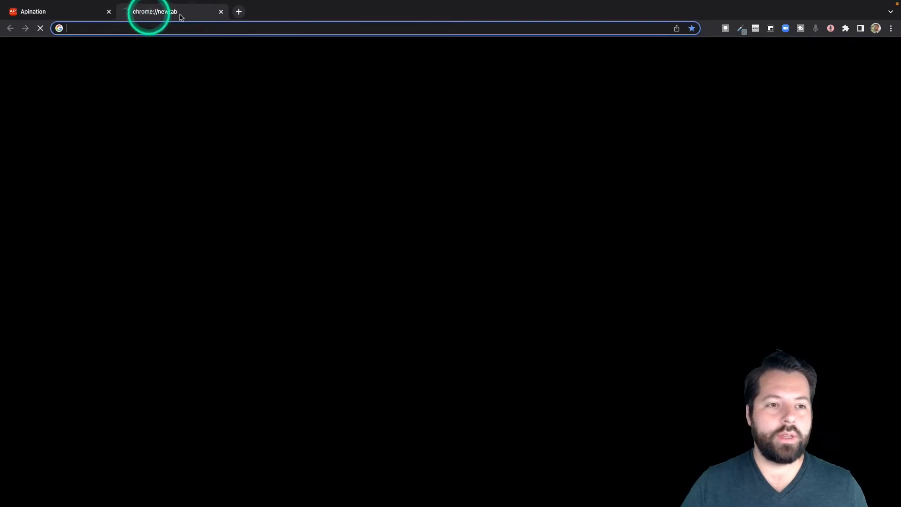
pyautogui.write('active')
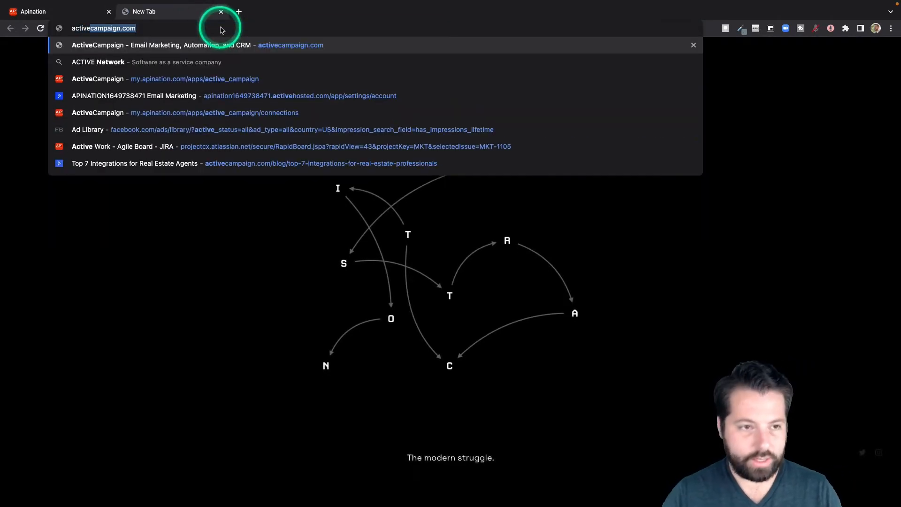
pyautogui.press('Return')
pyautogui.click(70, 12)
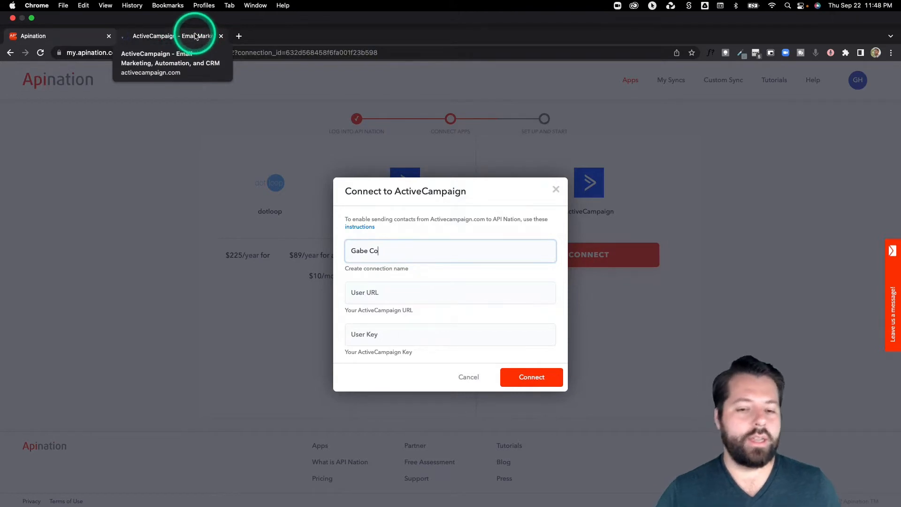
pyautogui.click(193, 36)
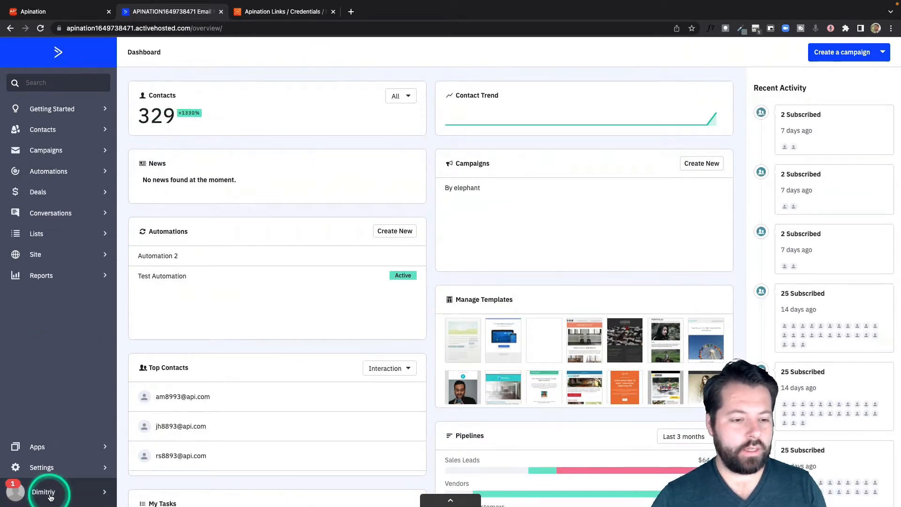
# Copy the API URL from ActiveCampaign's Developer settings into the connection form's User URL field.
pyautogui.click(47, 469)
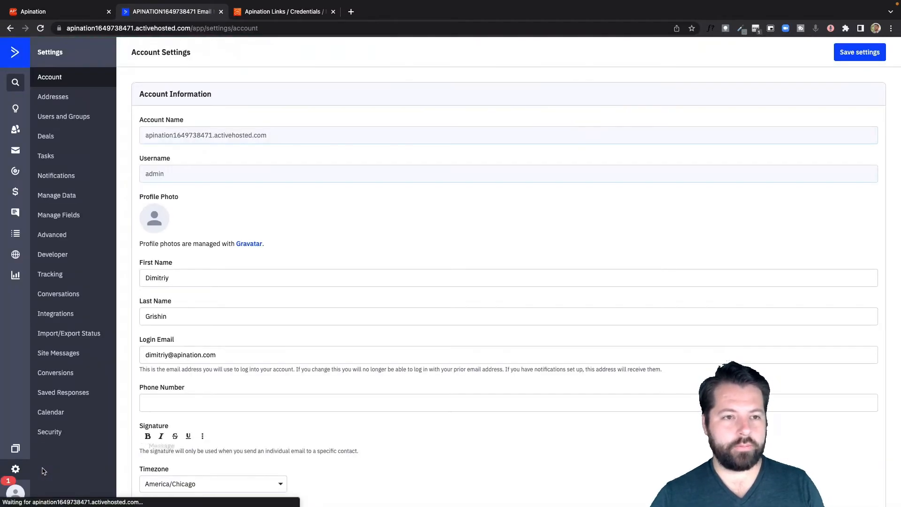
pyautogui.click(55, 253)
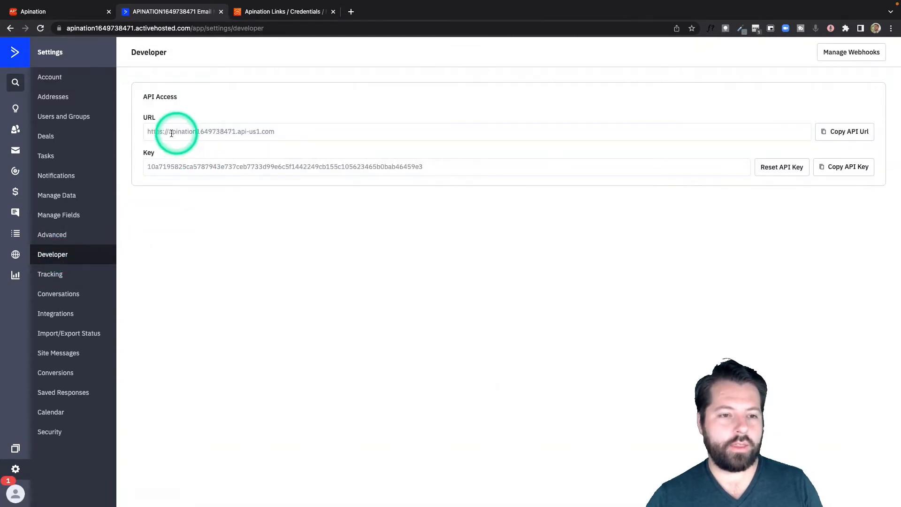
pyautogui.click(843, 132)
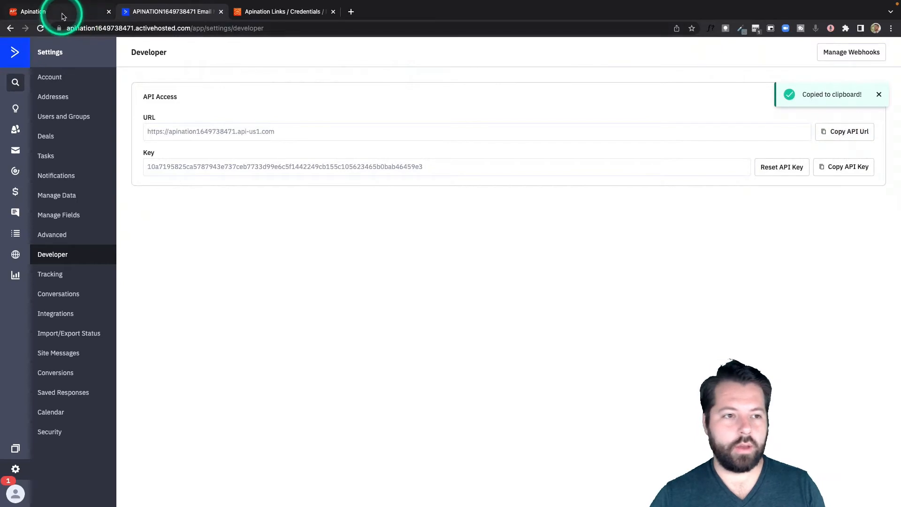
pyautogui.click(63, 14)
pyautogui.click(377, 278)
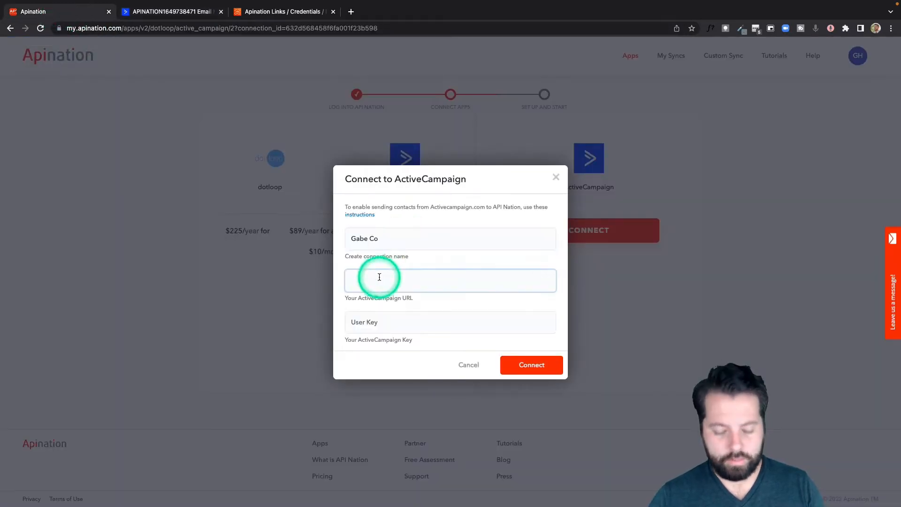
pyautogui.press('super+v')
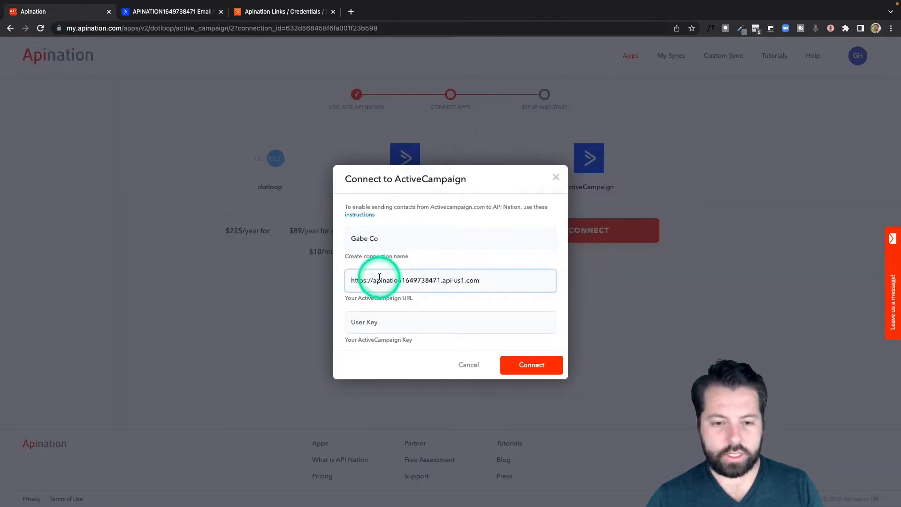
# Copy the ActiveCampaign API key into the connection form's User Key field and submit the connection.
pyautogui.click(171, 11)
pyautogui.click(692, 144)
pyautogui.click(837, 169)
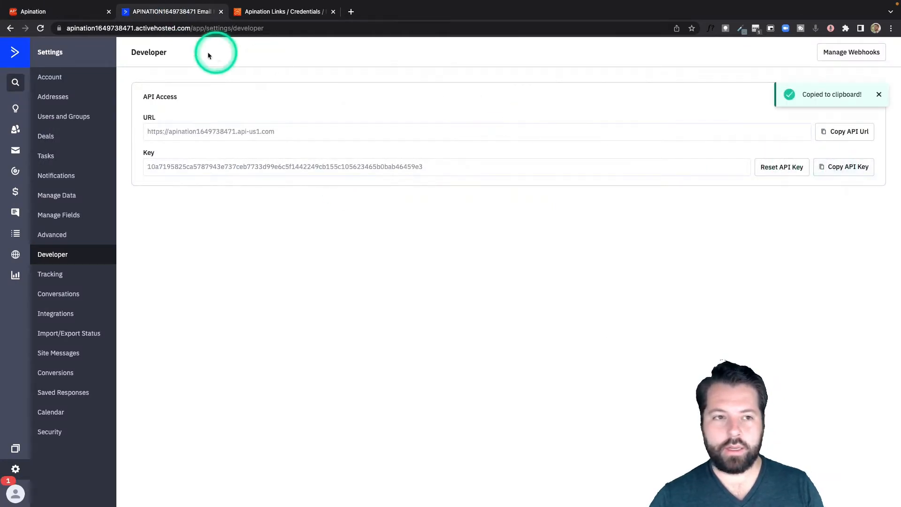
pyautogui.click(75, 12)
pyautogui.click(375, 317)
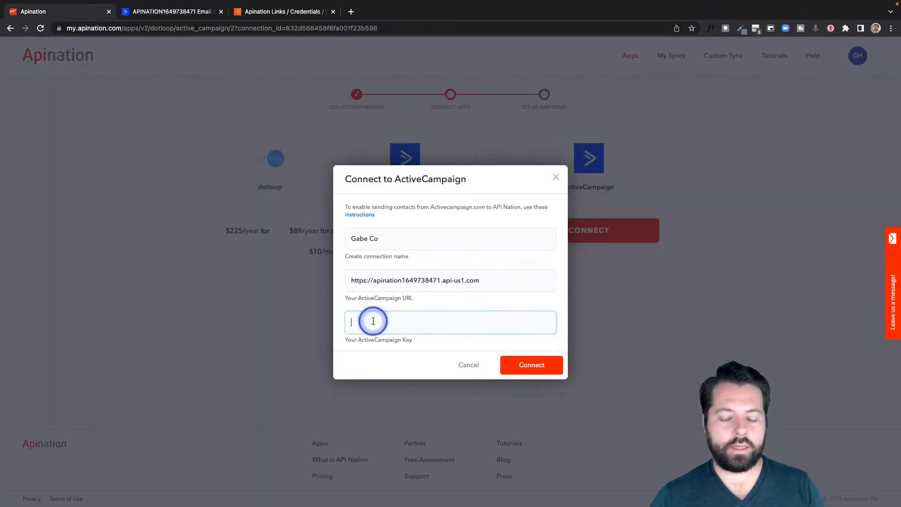
pyautogui.hotkey('ctrl', 'v')
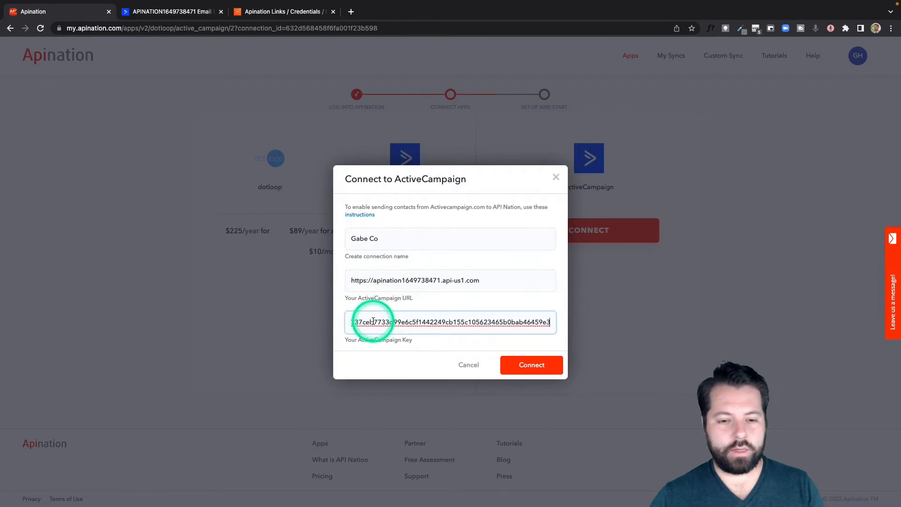
pyautogui.click(548, 371)
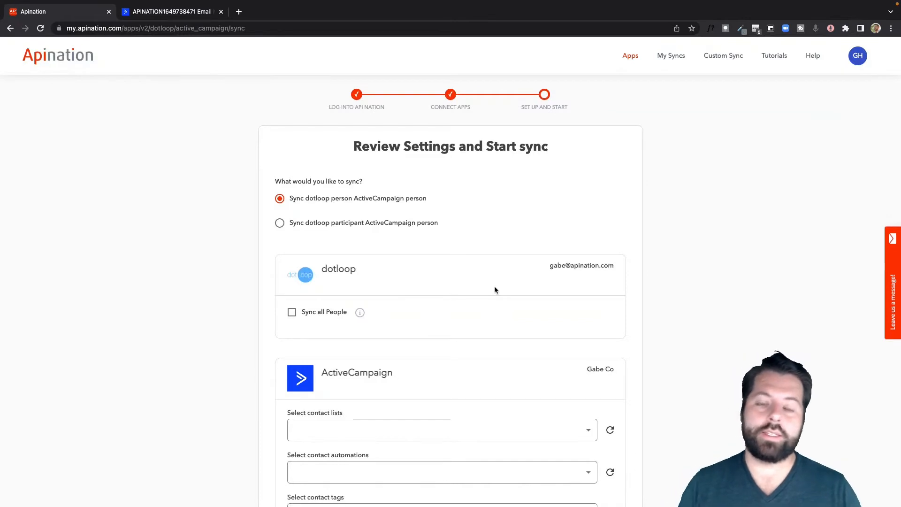
# Set the sync type to "Sync dotloop participant ActiveCampaign person" in the sync settings.
pyautogui.scroll(-2, 478, 205)
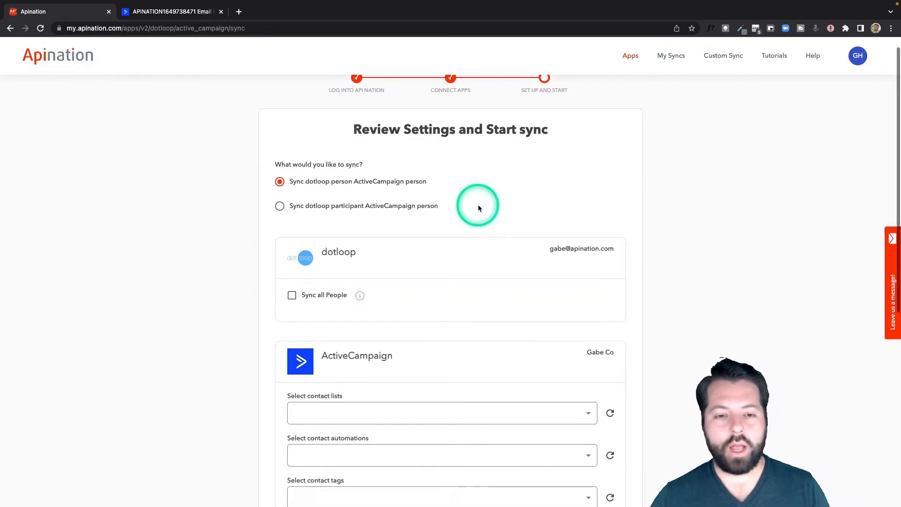
pyautogui.scroll(-3, 479, 208)
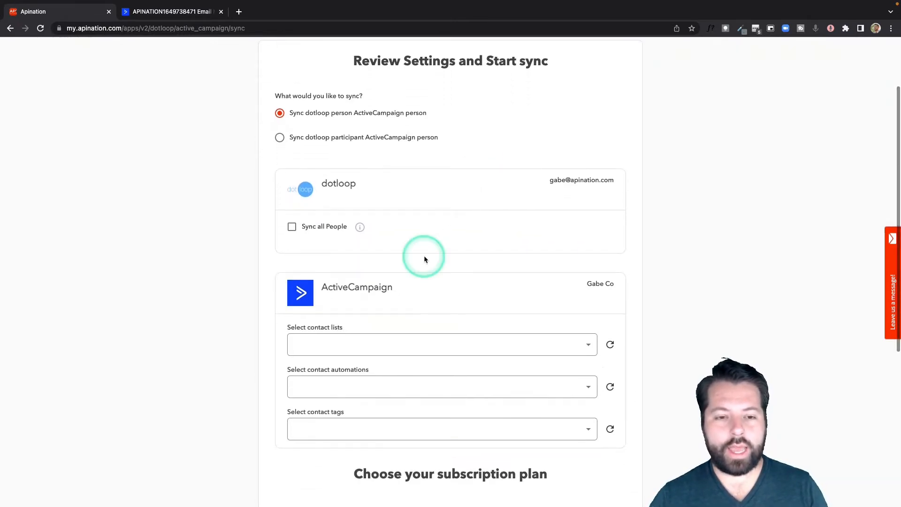
pyautogui.scroll(-3, 424, 255)
pyautogui.scroll(5, 423, 255)
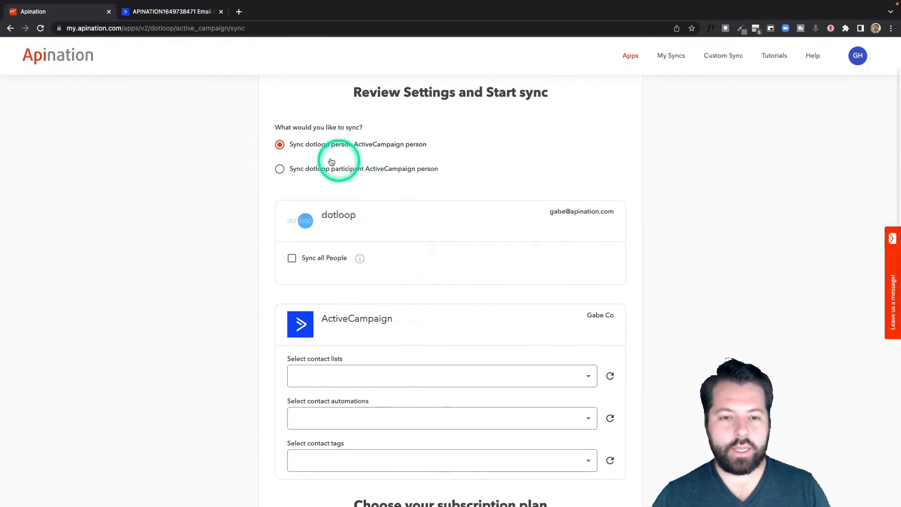
pyautogui.click(280, 170)
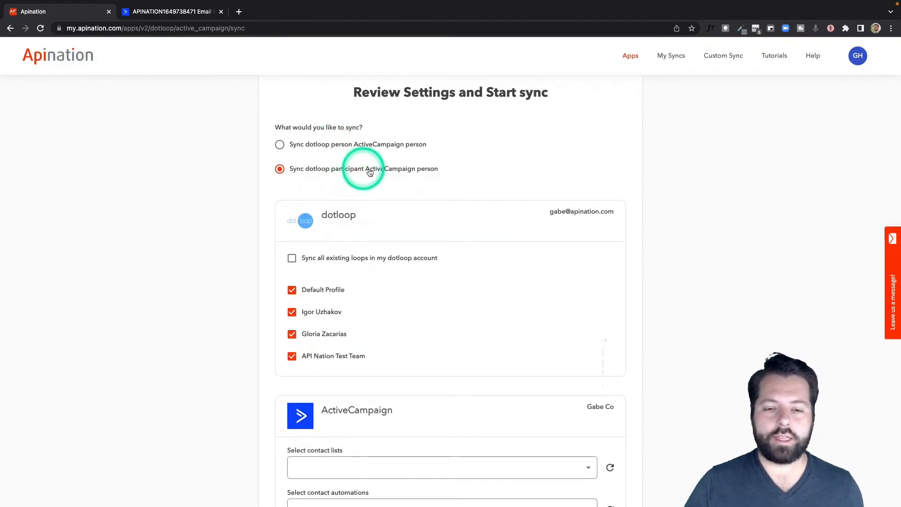
pyautogui.scroll(-5, 401, 179)
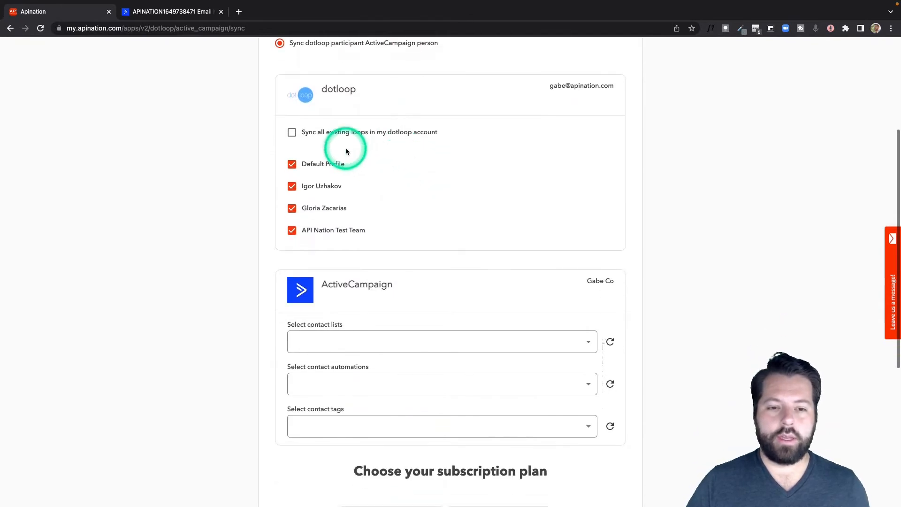
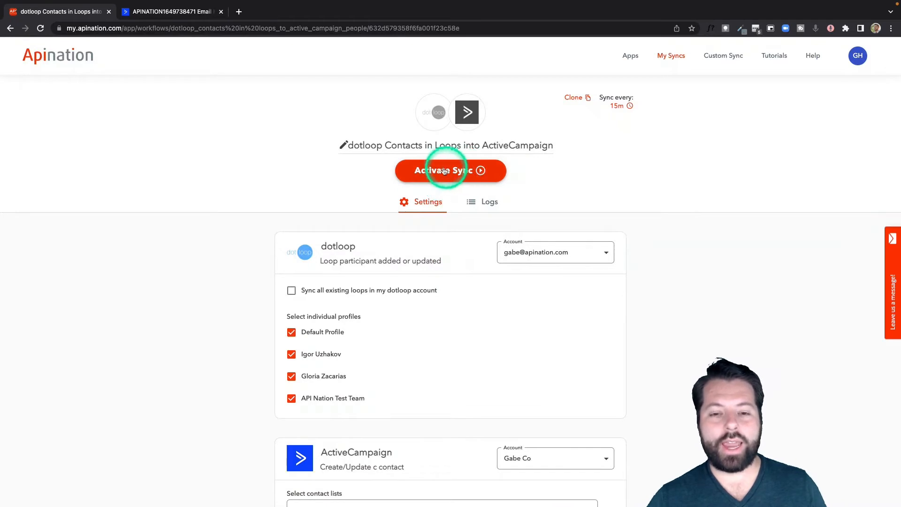
pyautogui.scroll(-1, 419, 318)
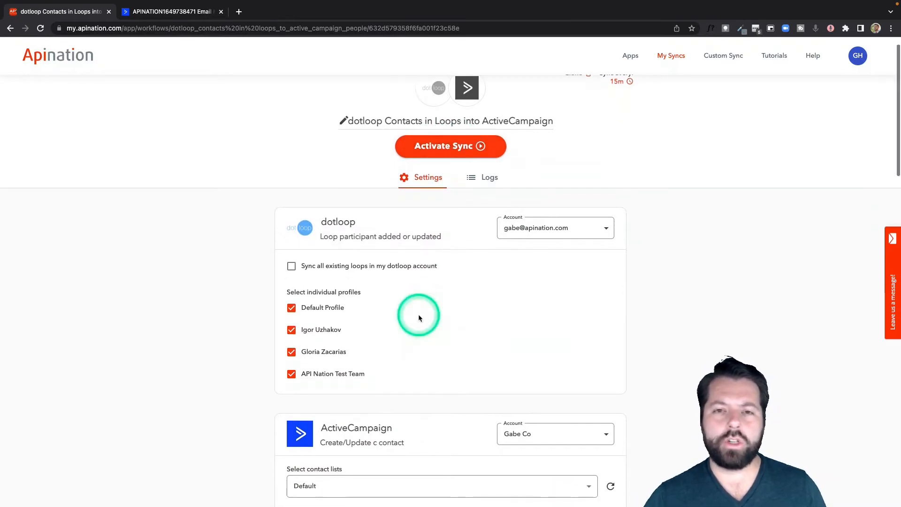
pyautogui.scroll(-3, 419, 318)
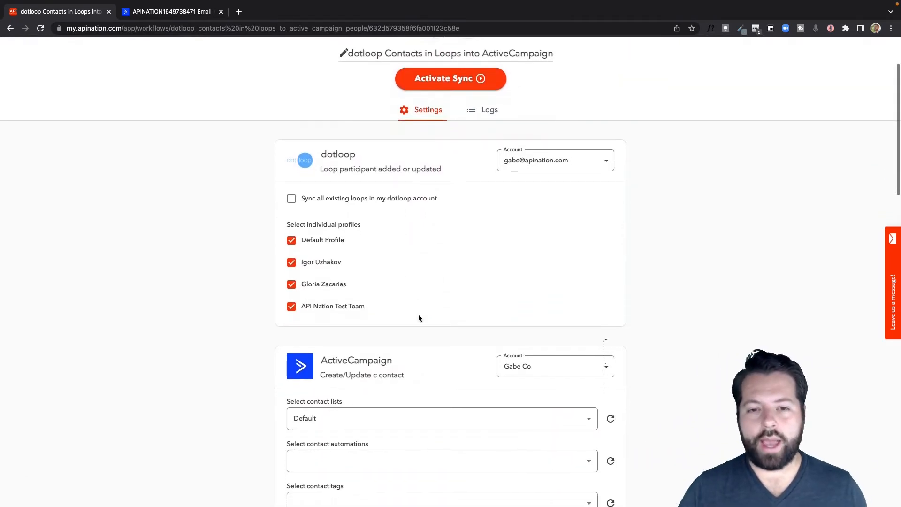
# Add a sync filter that only passes contacts whose Role contains "Agent".
pyautogui.scroll(-2, 419, 318)
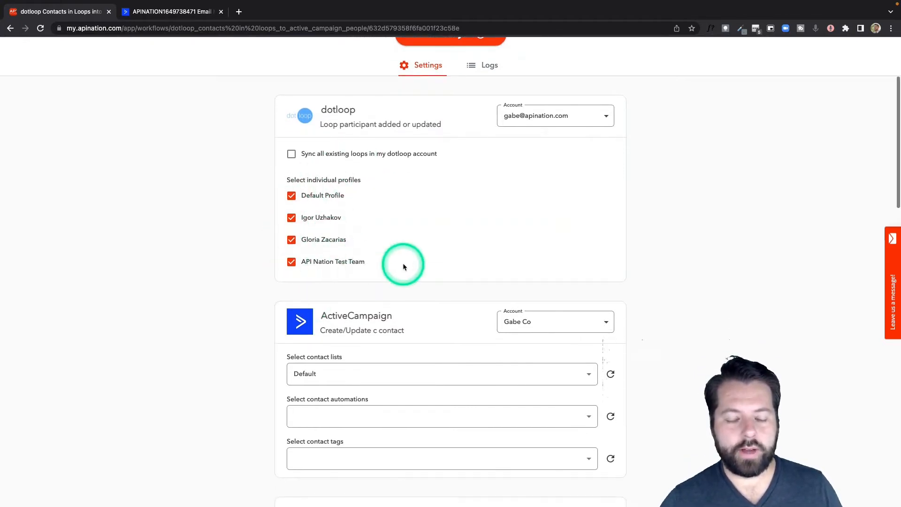
pyautogui.scroll(-3, 402, 262)
pyautogui.scroll(-1, 403, 265)
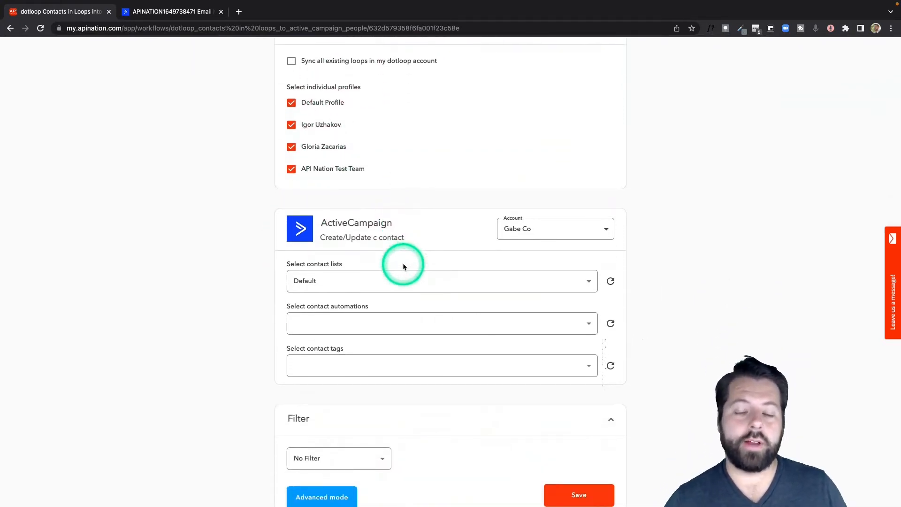
pyautogui.scroll(-1, 403, 266)
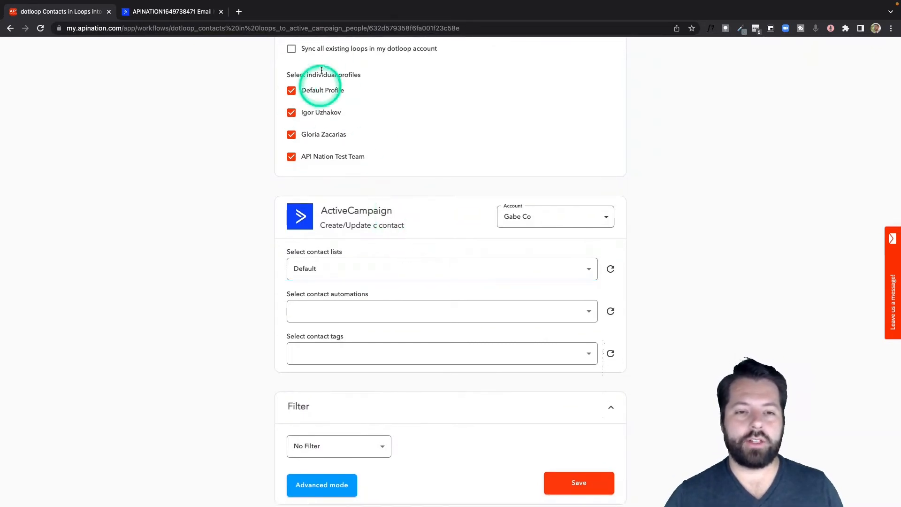
pyautogui.scroll(-4, 397, 197)
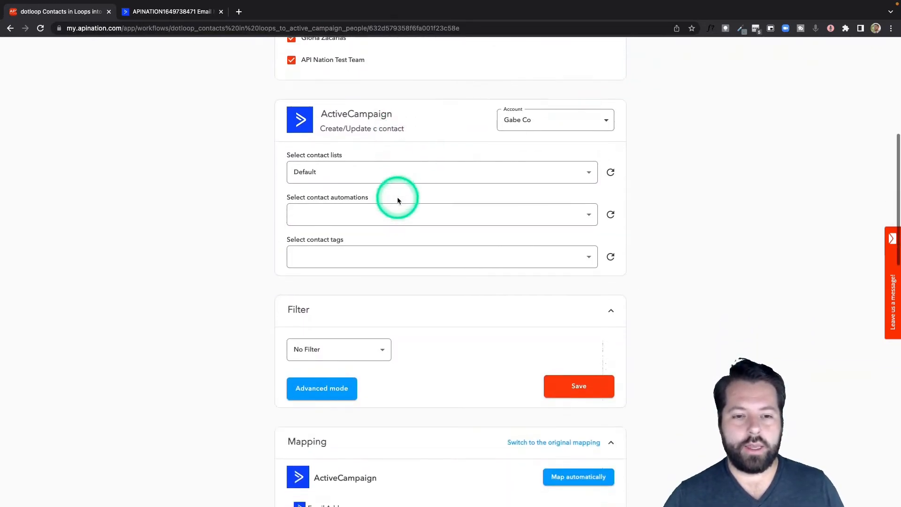
pyautogui.scroll(-6, 370, 263)
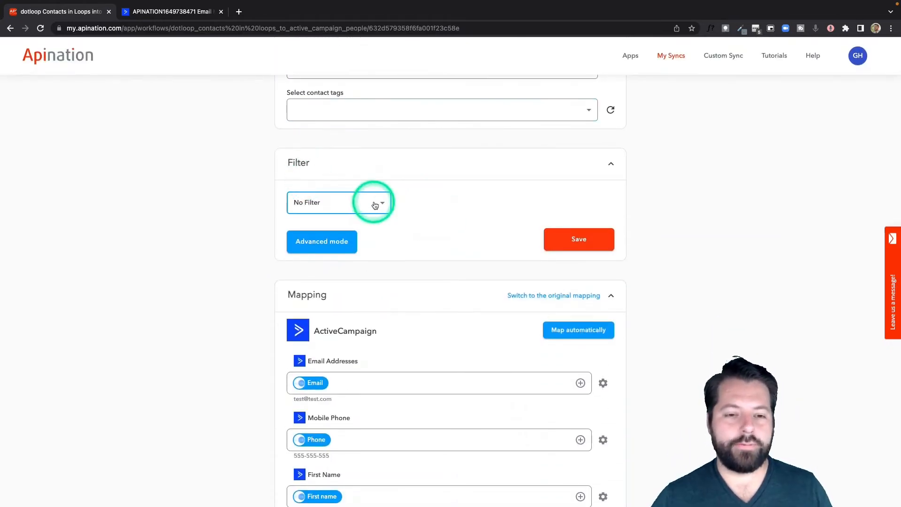
pyautogui.click(374, 203)
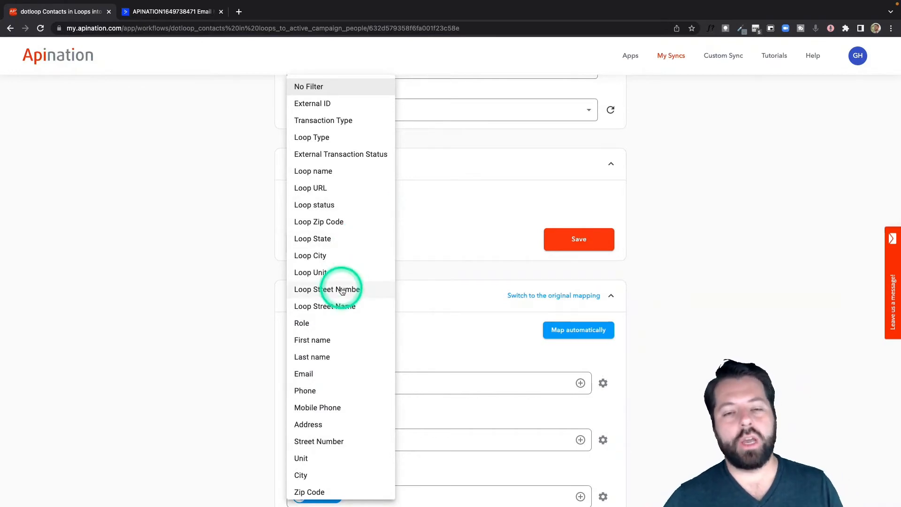
pyautogui.click(304, 328)
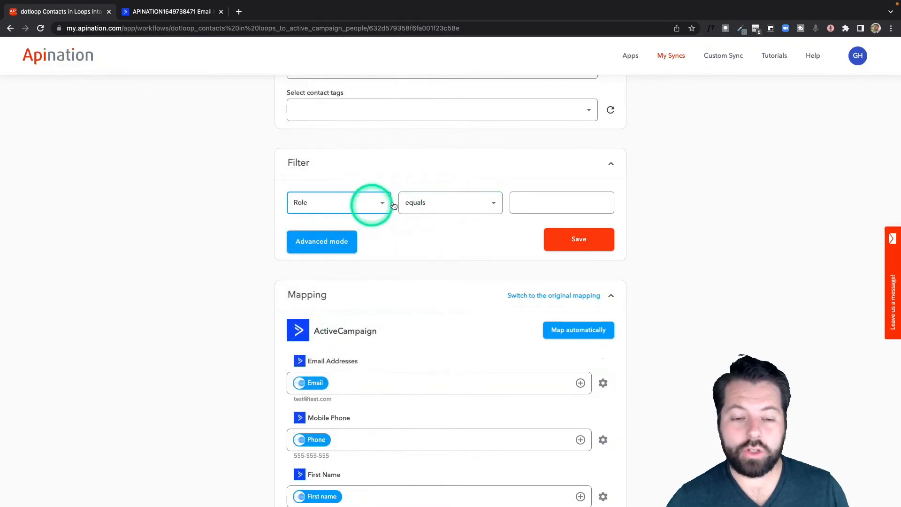
pyautogui.click(446, 202)
pyautogui.click(420, 302)
pyautogui.click(530, 205)
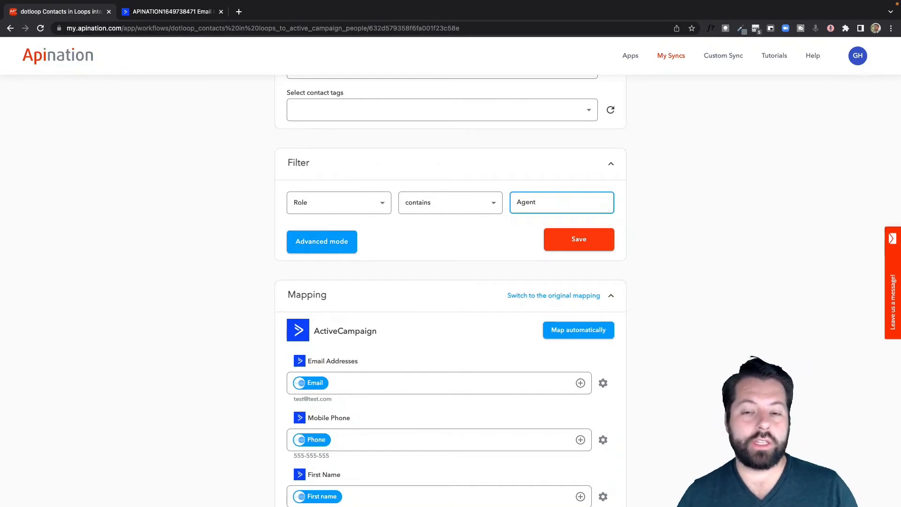
# Change the Role filter's value to "Buyer".
pyautogui.doubleClick(532, 201)
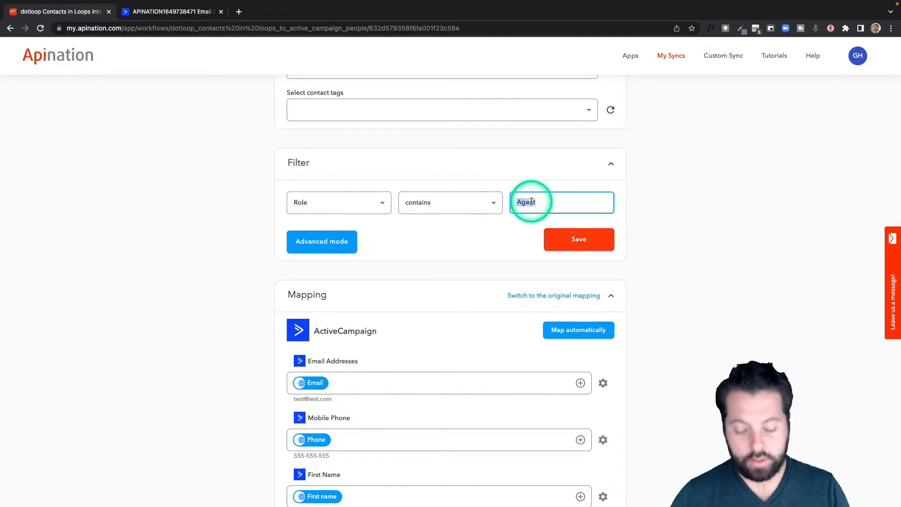
pyautogui.write('Buyer')
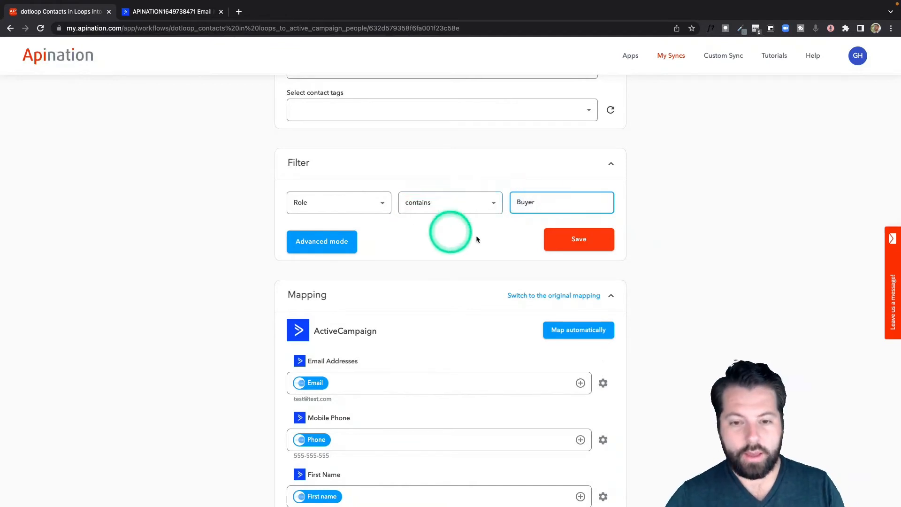
pyautogui.doubleClick(526, 203)
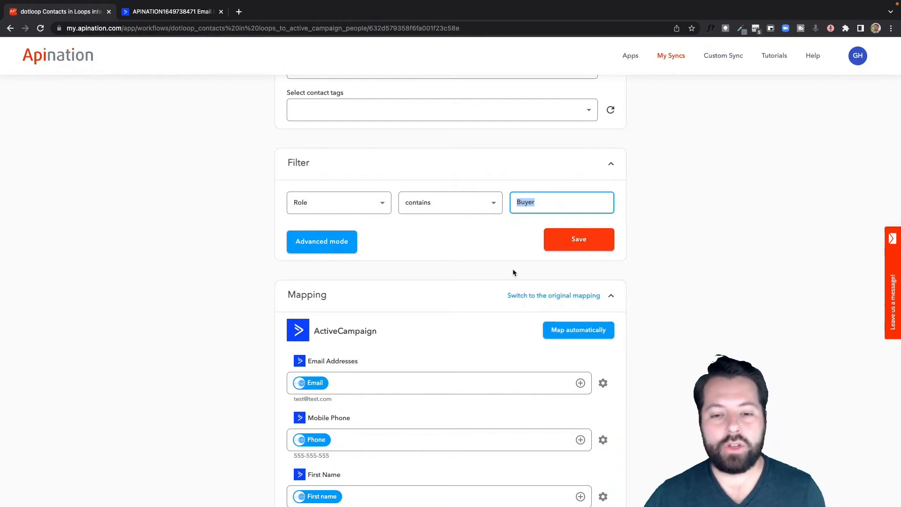
# Review the ActiveCampaign field mapping and collapse the Workflow section beneath it.
pyautogui.scroll(-5, 437, 261)
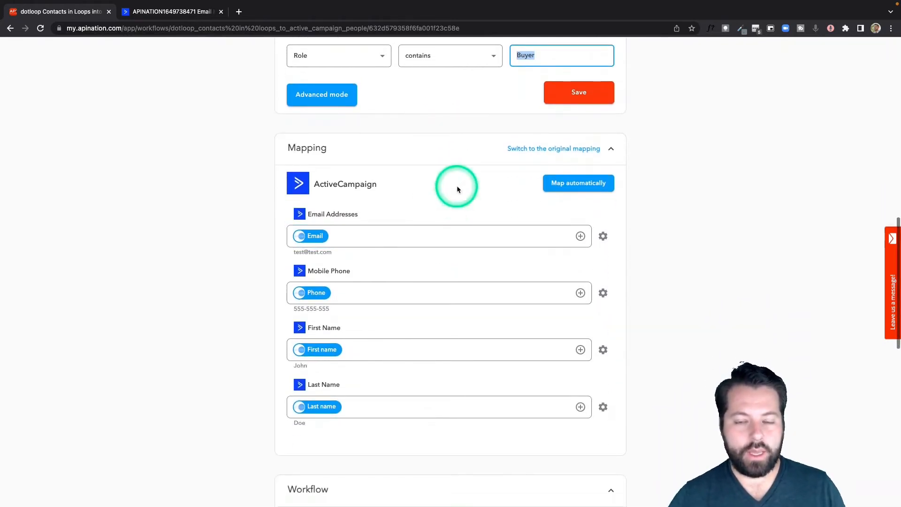
pyautogui.click(466, 231)
pyautogui.scroll(-2, 466, 228)
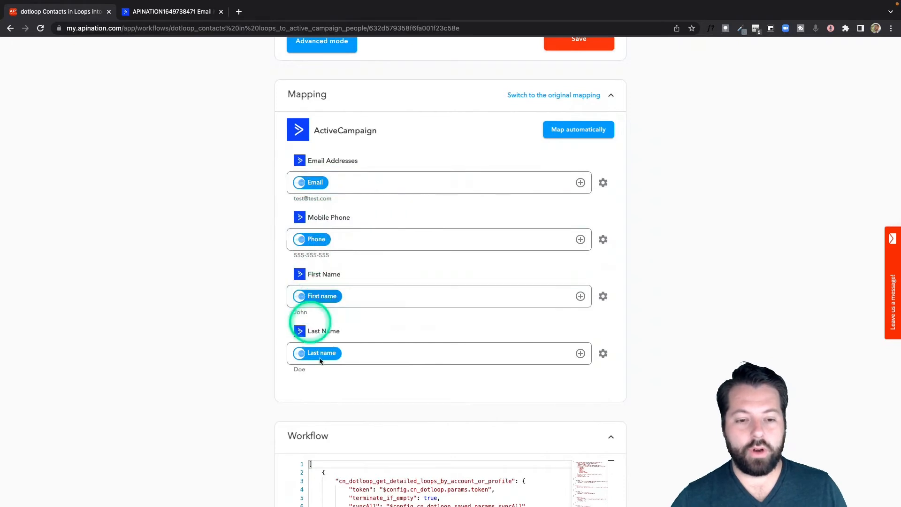
pyautogui.scroll(-2, 325, 375)
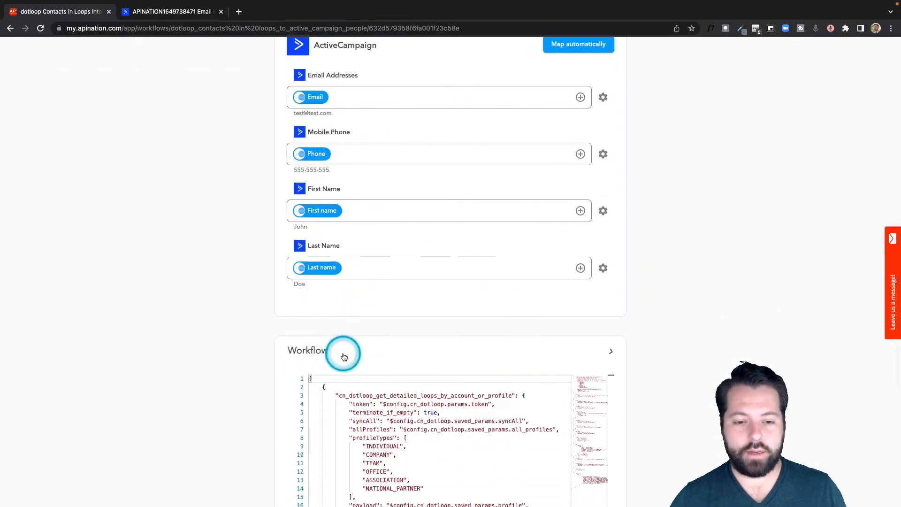
pyautogui.click(343, 357)
pyautogui.scroll(-1, 343, 359)
pyautogui.scroll(20, 342, 360)
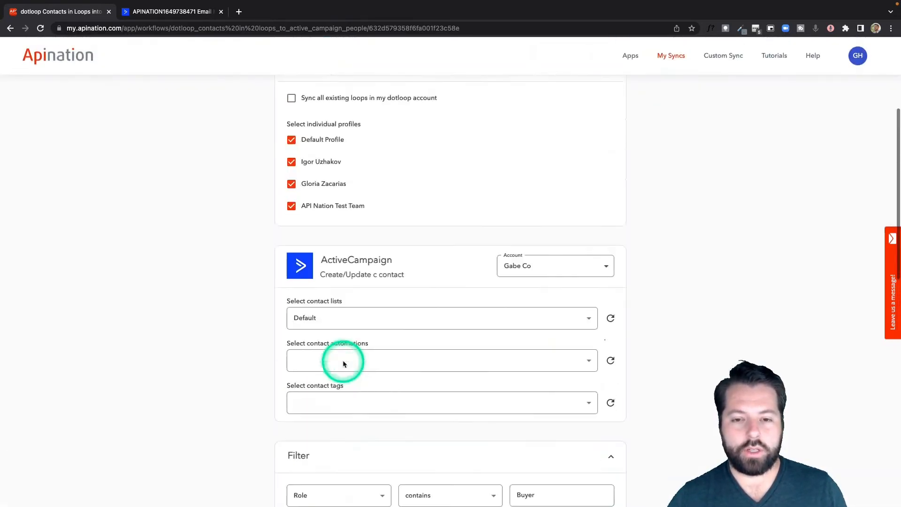
# Rename the sync as "dotloop Buyers in Loops into ActiveCampaign" and activate it.
pyautogui.click(455, 178)
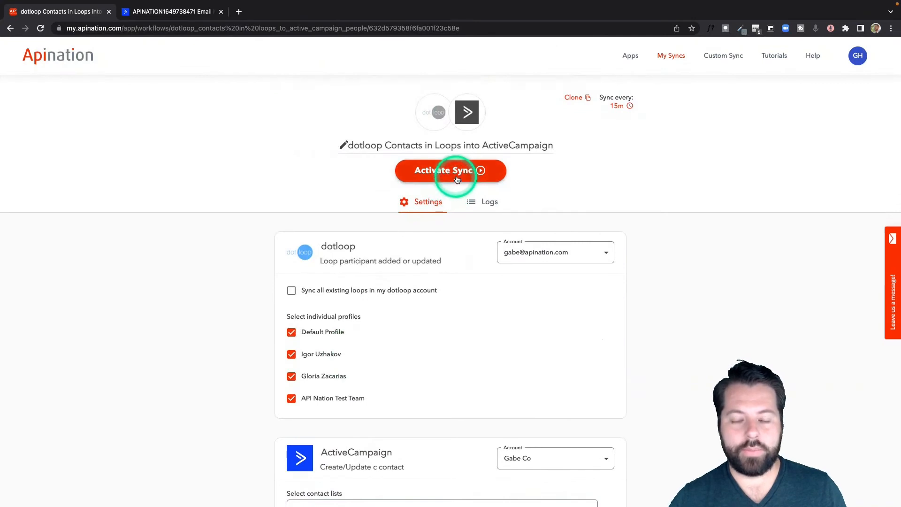
pyautogui.click(344, 144)
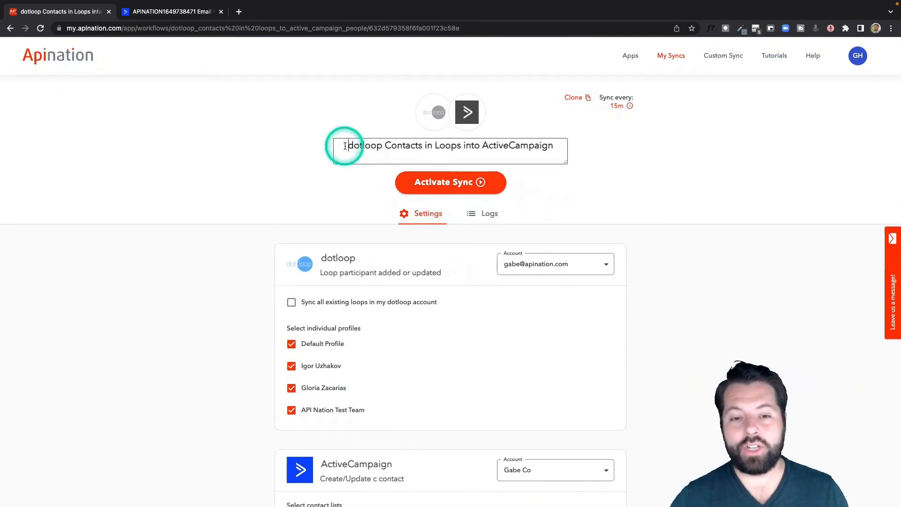
pyautogui.doubleClick(396, 146)
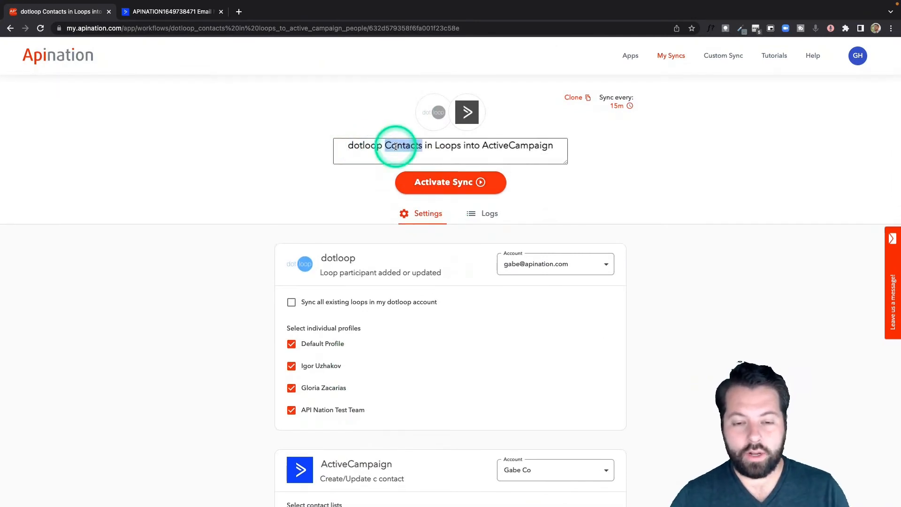
pyautogui.write('Buyers')
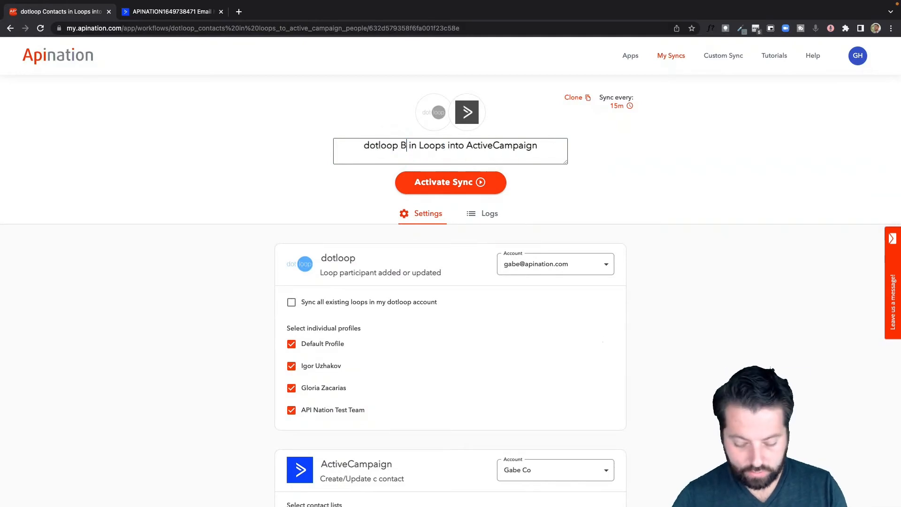
pyautogui.click(462, 182)
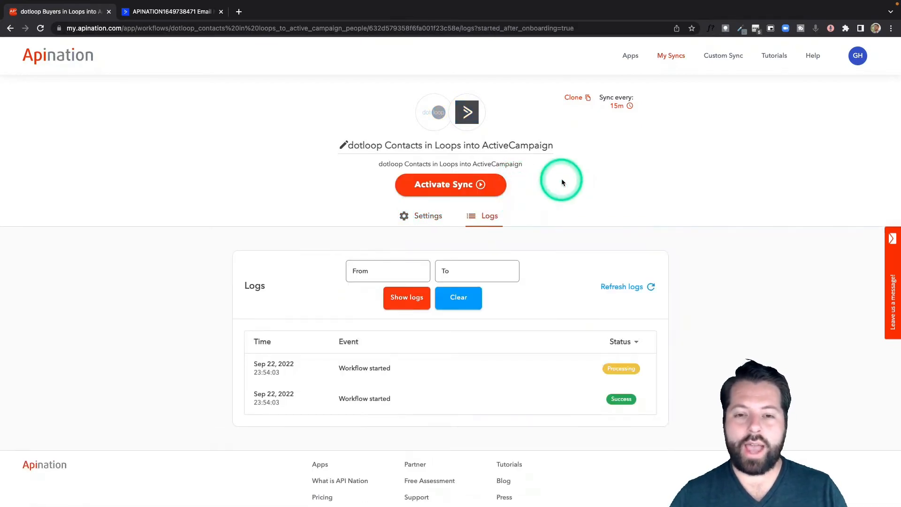
# Clone the buyers sync and save a filter on the copy for Role contains "Seller".
pyautogui.click(575, 97)
pyautogui.click(554, 314)
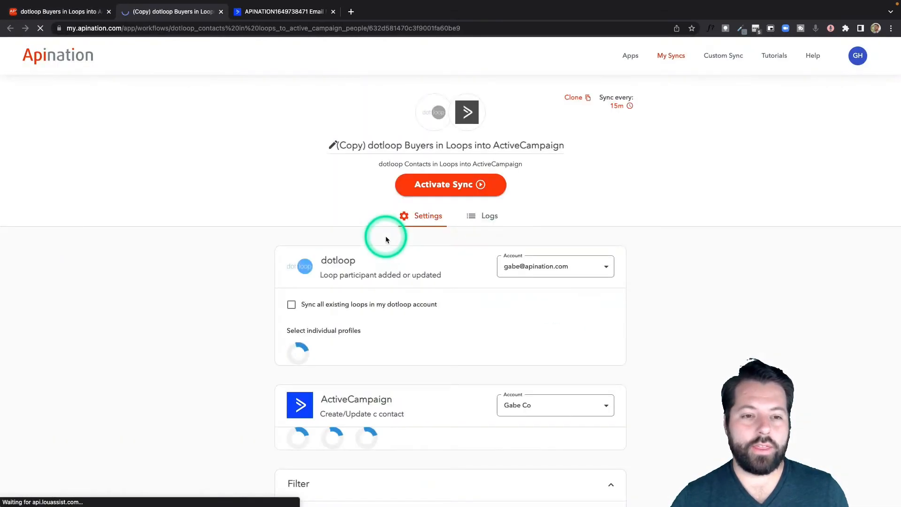
pyautogui.scroll(-3, 466, 310)
pyautogui.scroll(-3, 465, 311)
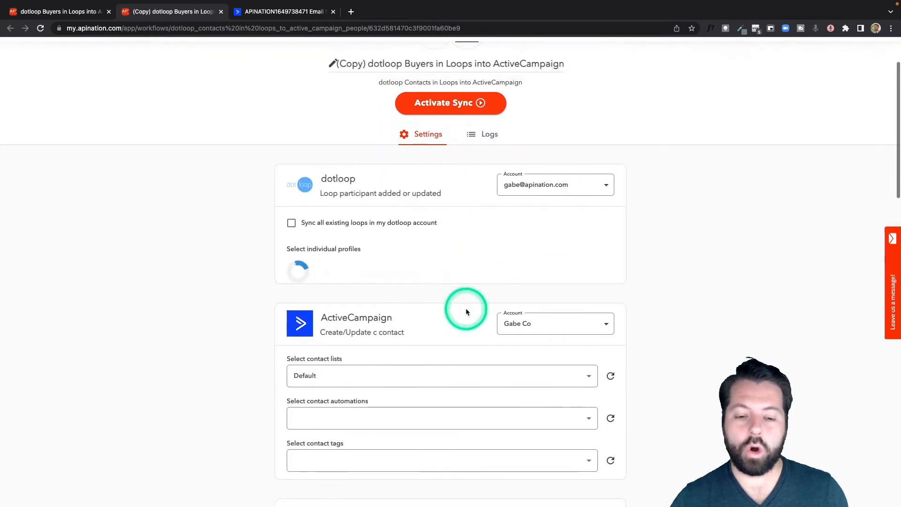
pyautogui.scroll(-3, 466, 311)
pyautogui.scroll(-1, 466, 312)
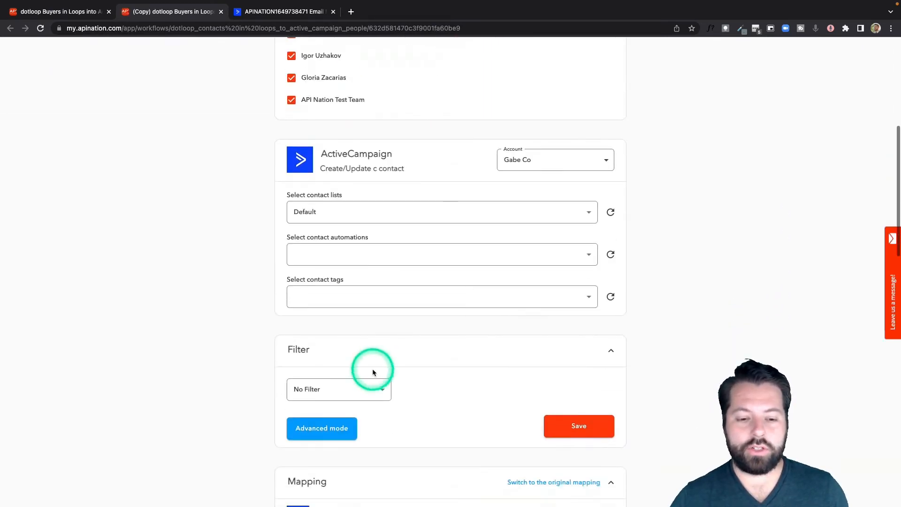
pyautogui.click(380, 389)
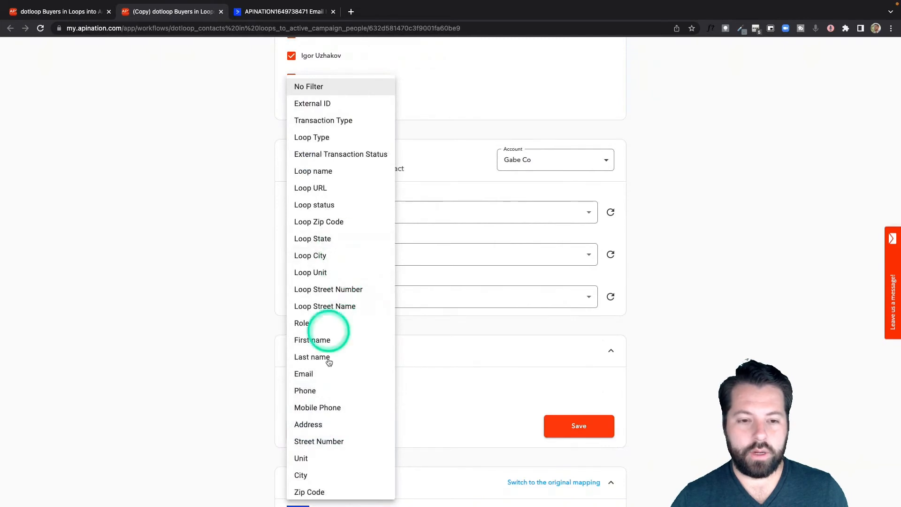
pyautogui.click(315, 322)
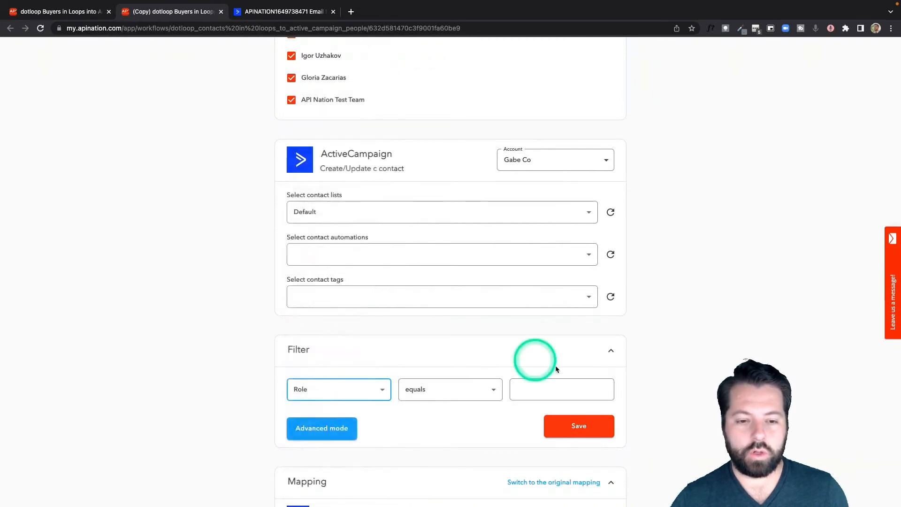
pyautogui.click(495, 393)
pyautogui.click(448, 488)
pyautogui.click(516, 390)
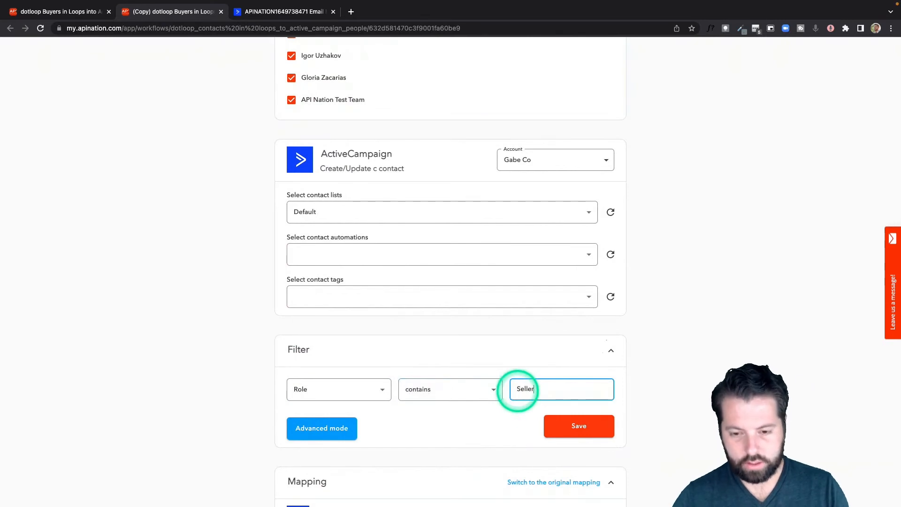
pyautogui.click(579, 426)
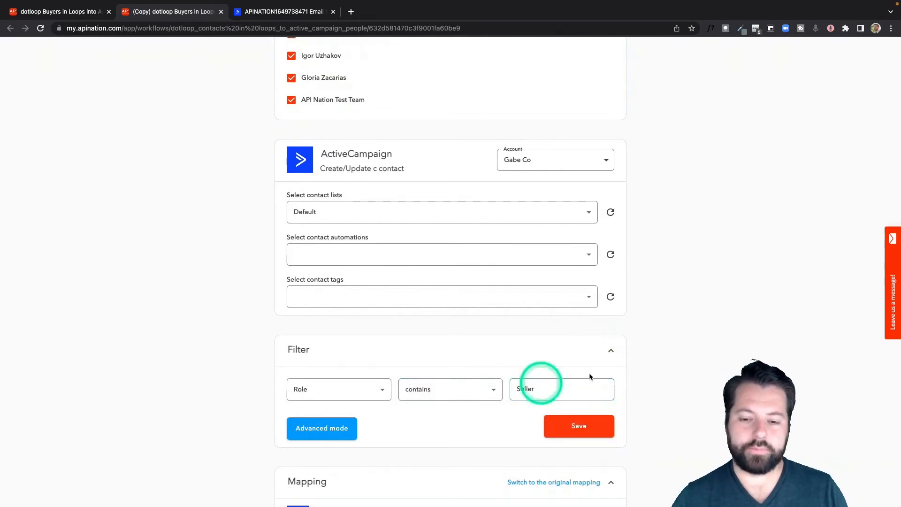
# Rename the cloned sync as "dotloop Seller in Loops into ActiveCampaign", removing the "(Copy)" prefix.
pyautogui.scroll(7, 413, 402)
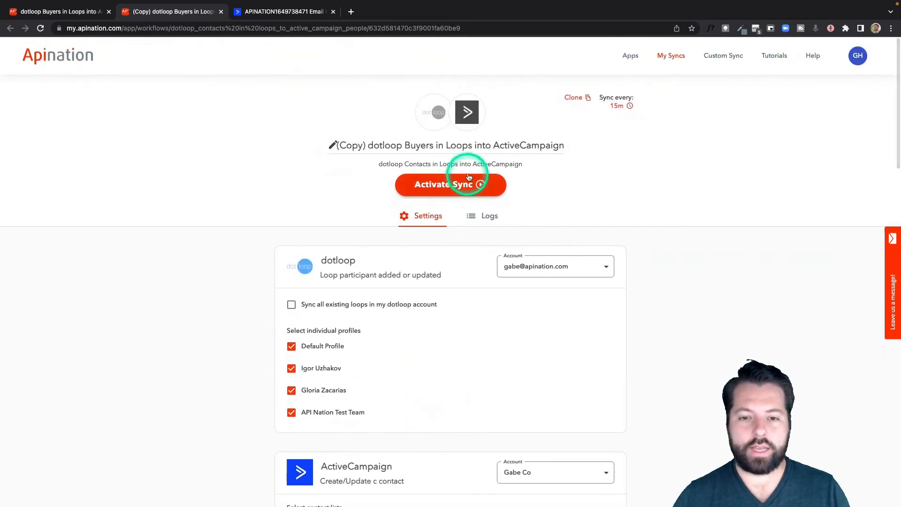
pyautogui.doubleClick(414, 145)
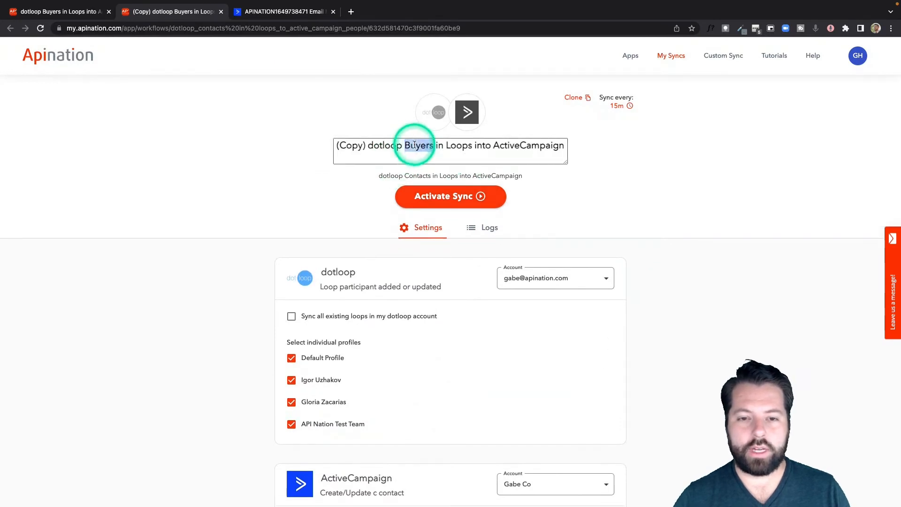
pyautogui.write('Sle')
pyautogui.press('BackSpace')
pyautogui.press('BackSpace')
pyautogui.write('eller')
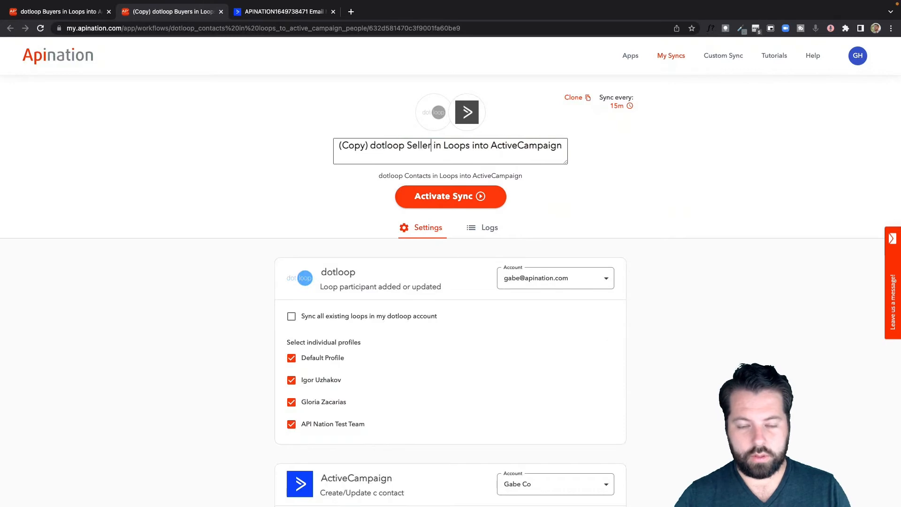
pyautogui.moveTo(369, 147); pyautogui.dragTo(329, 151)
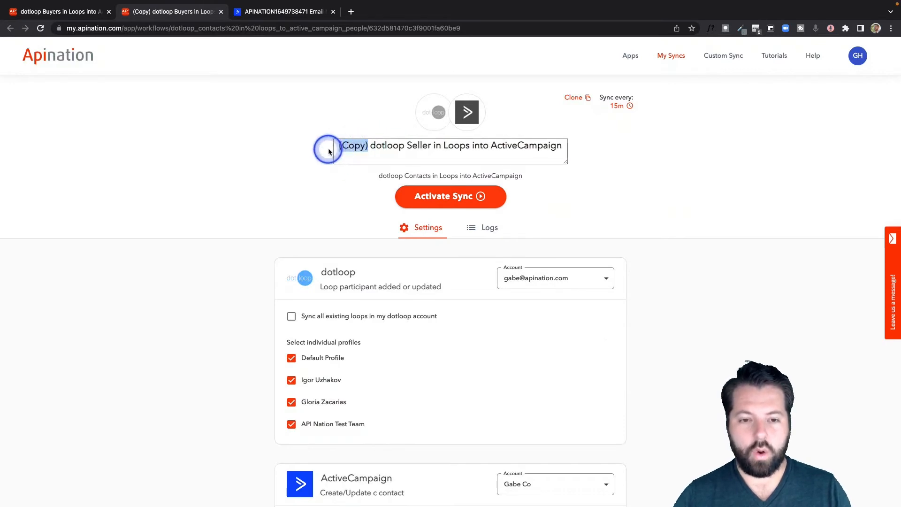
pyautogui.press('BackSpace')
pyautogui.press('Delete')
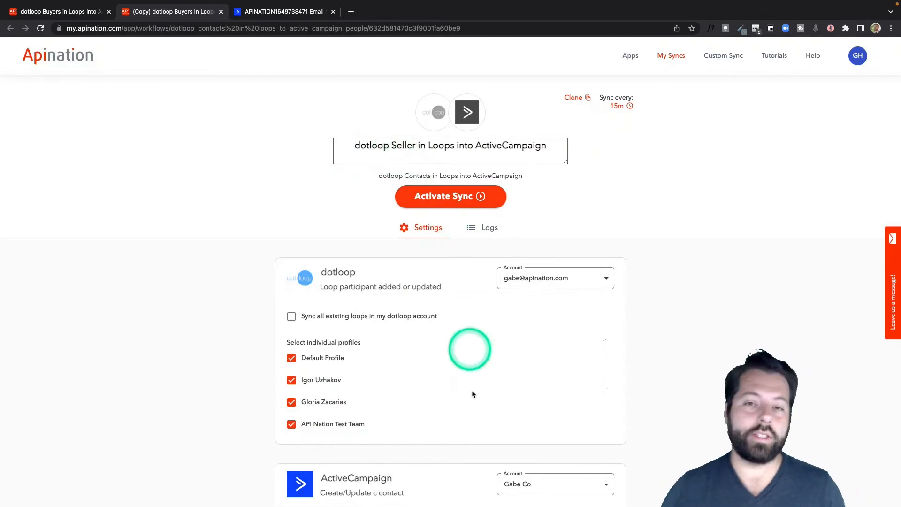
# Check the seller filter in the cloned sync's settings and activate the sync.
pyautogui.scroll(-4, 475, 443)
pyautogui.scroll(-3, 477, 445)
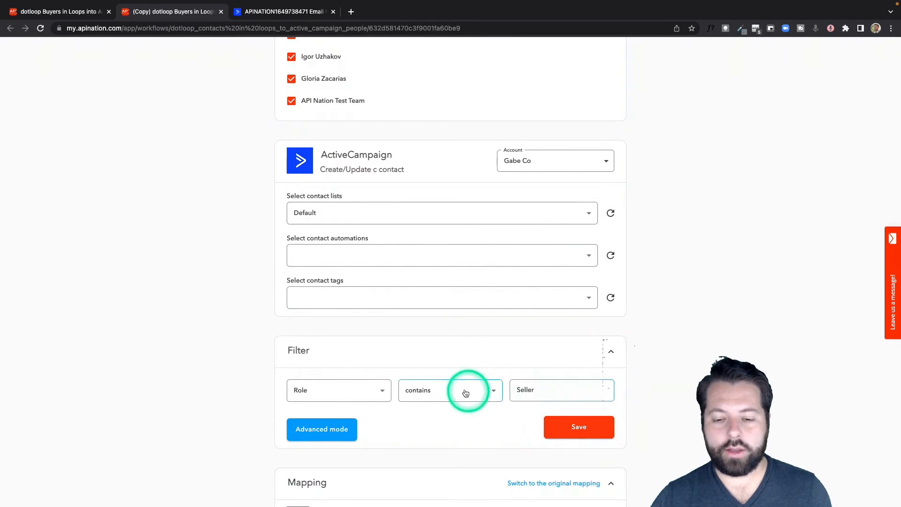
pyautogui.scroll(7, 466, 394)
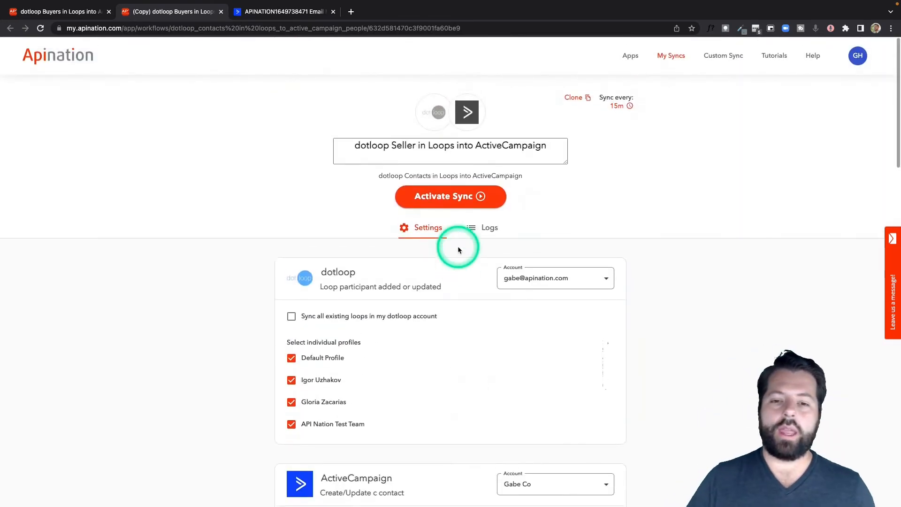
pyautogui.click(449, 196)
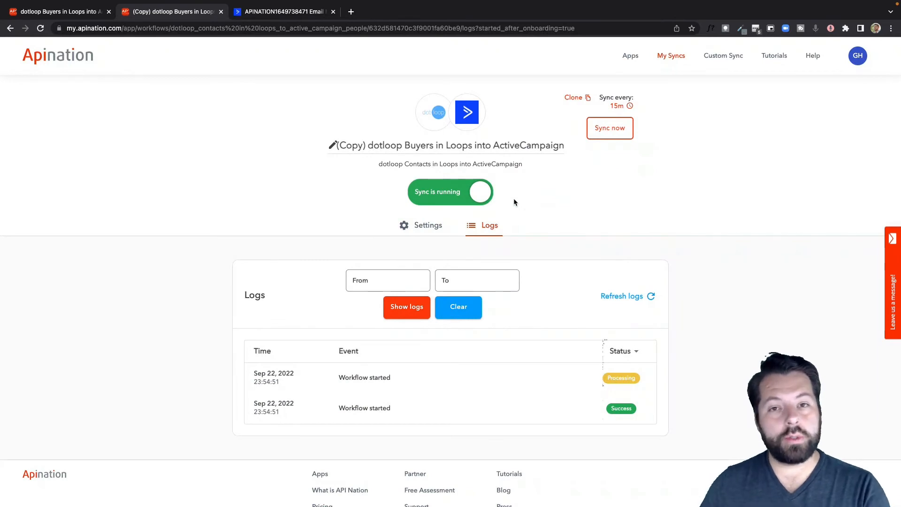
# Start a "dotloop Contacts in Address Book into ActiveCampaign" sync using the already connected dotloop and ActiveCampaign accounts.
pyautogui.click(581, 212)
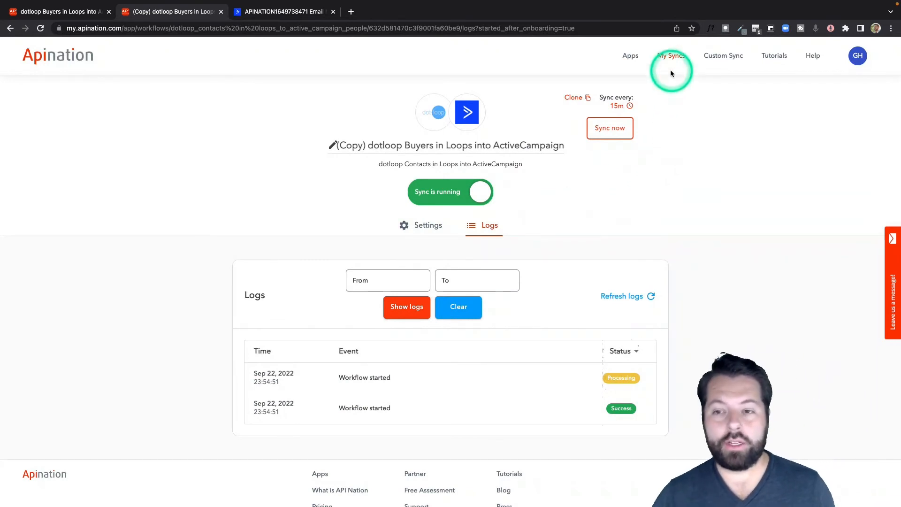
pyautogui.click(439, 118)
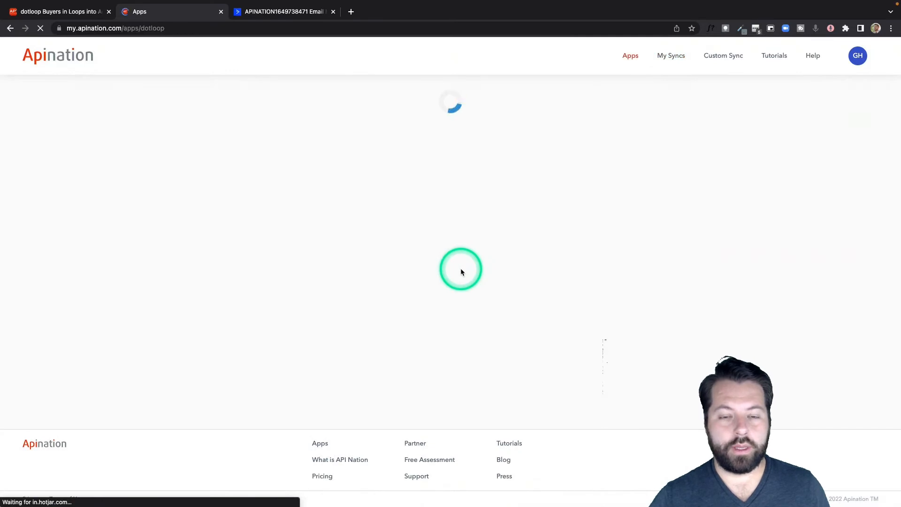
pyautogui.click(386, 385)
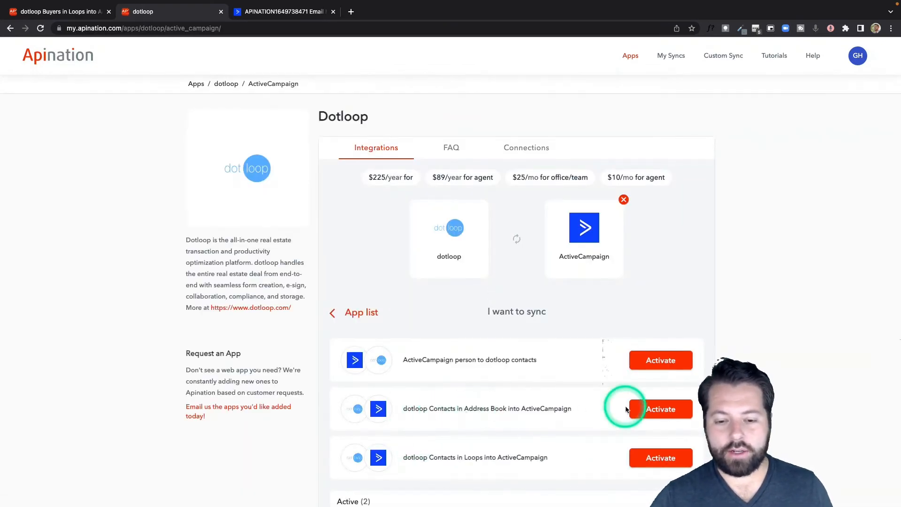
pyautogui.click(661, 408)
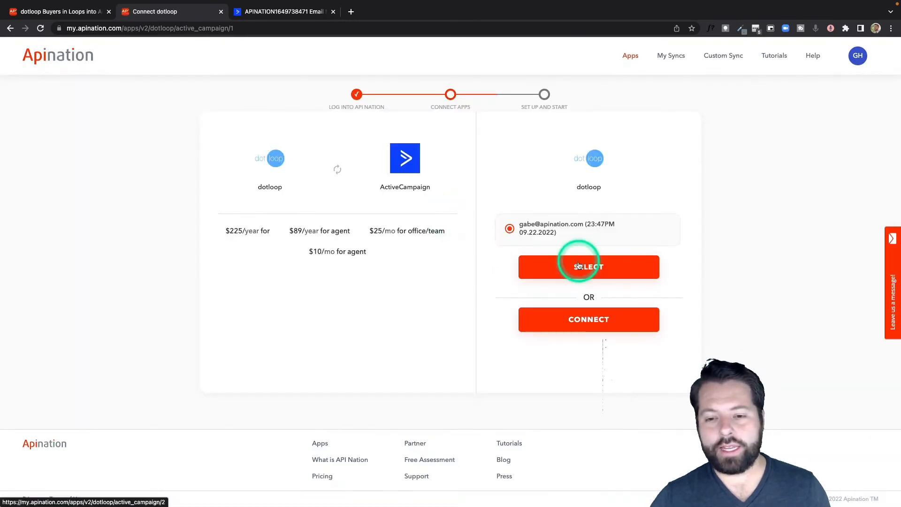
pyautogui.click(579, 266)
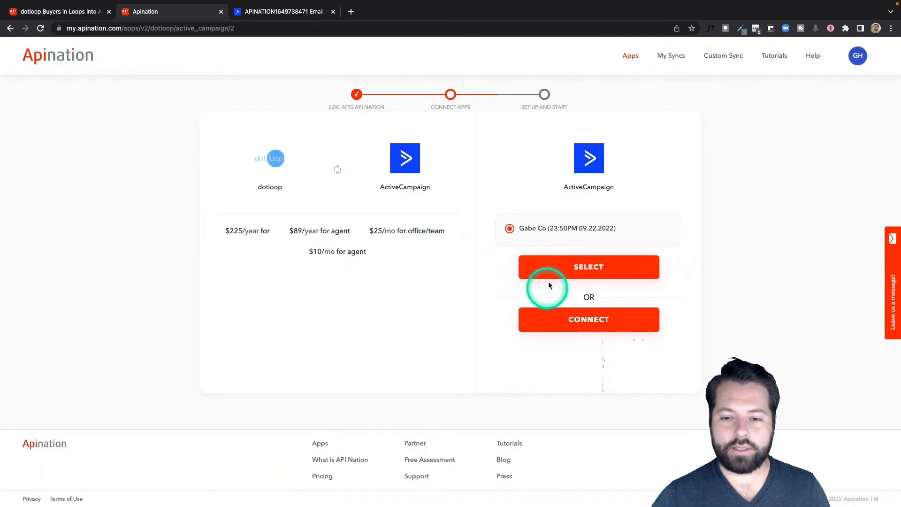
pyautogui.click(544, 268)
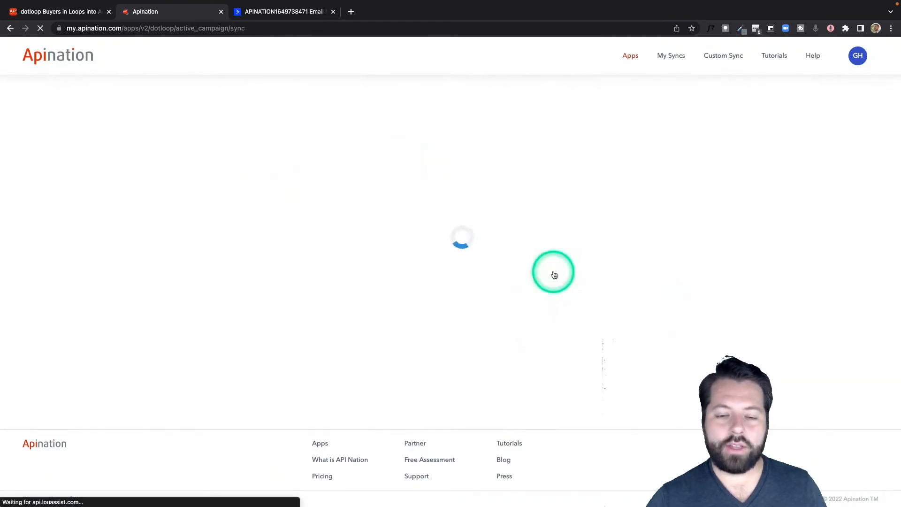
# Enable Sync all People for the dotloop person to ActiveCampaign person sync.
pyautogui.scroll(-1, 554, 275)
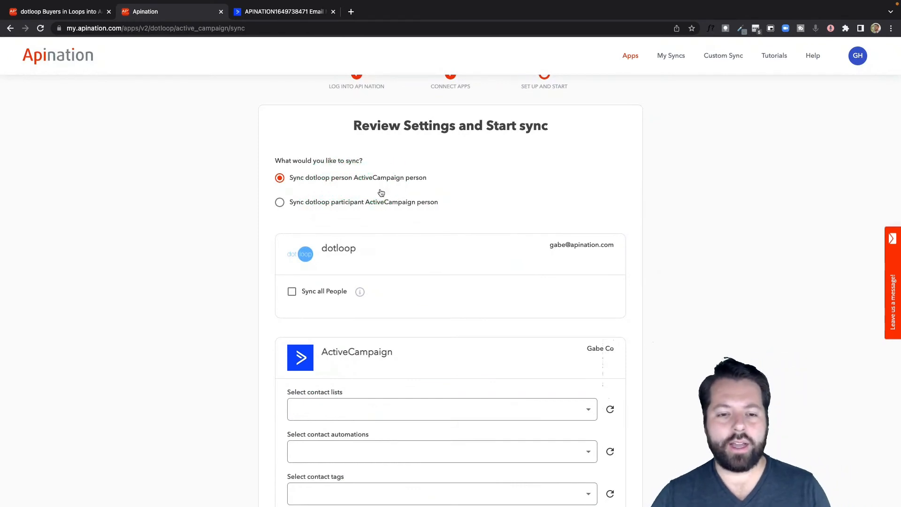
pyautogui.scroll(-3, 375, 258)
pyautogui.click(292, 214)
pyautogui.click(292, 213)
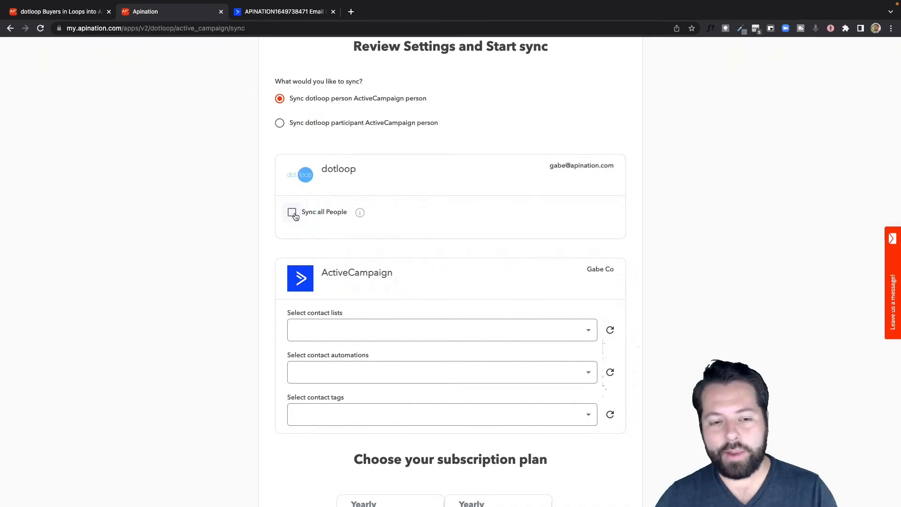
pyautogui.click(293, 214)
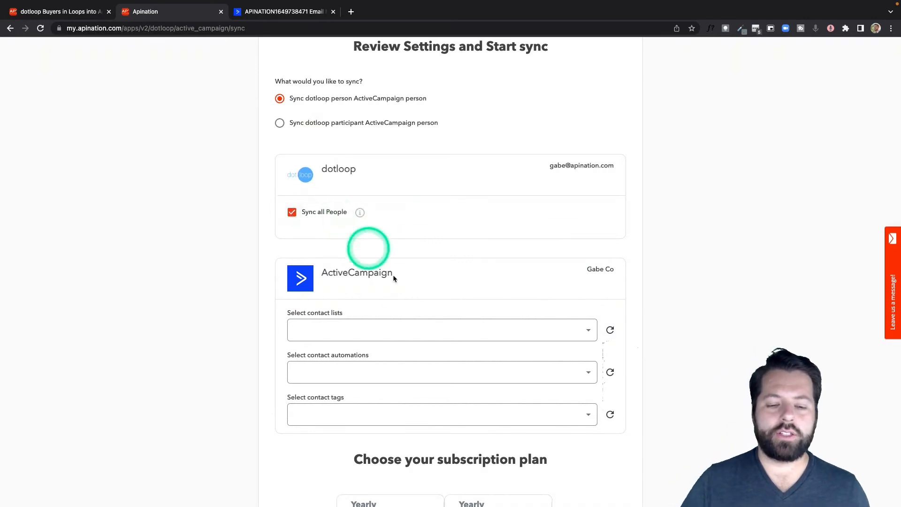
# Subscribe the address book sync to the monthly Agent plan at $10, leaving contact lists, automations and tags empty.
pyautogui.scroll(-1, 398, 281)
pyautogui.scroll(-2, 401, 288)
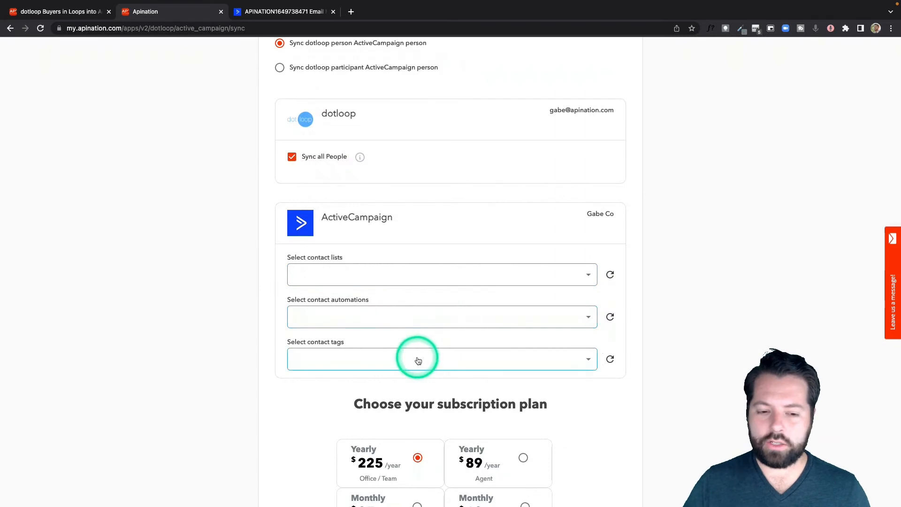
pyautogui.scroll(-7, 418, 360)
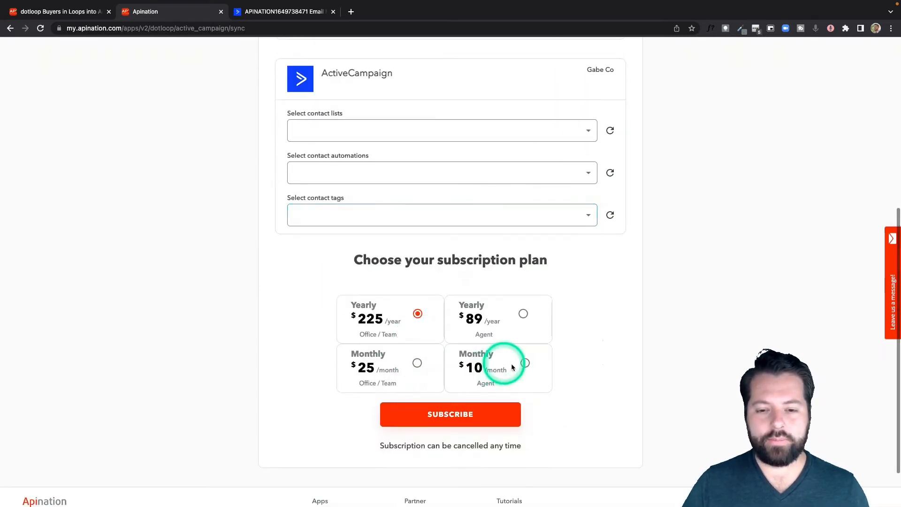
pyautogui.click(524, 362)
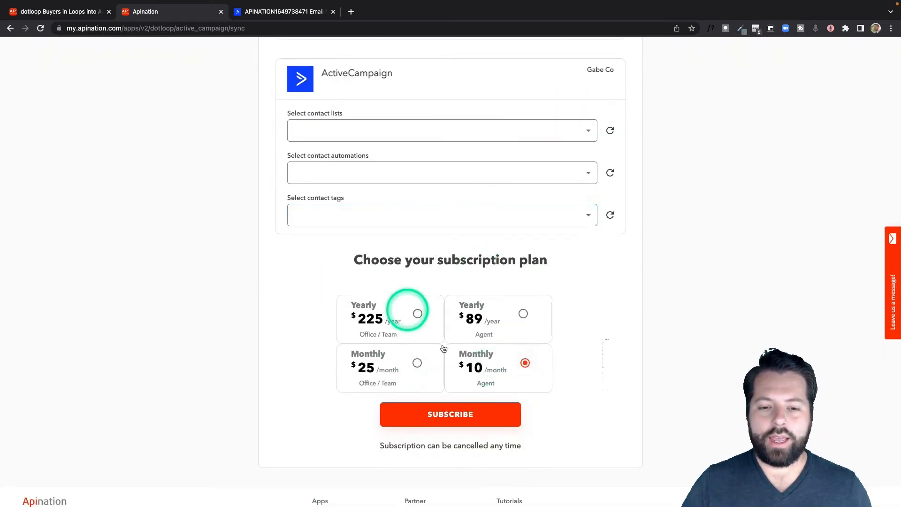
pyautogui.click(489, 414)
# Review the address book sync's settings and activate the sync.
pyautogui.scroll(7, 509, 281)
pyautogui.scroll(7, 508, 284)
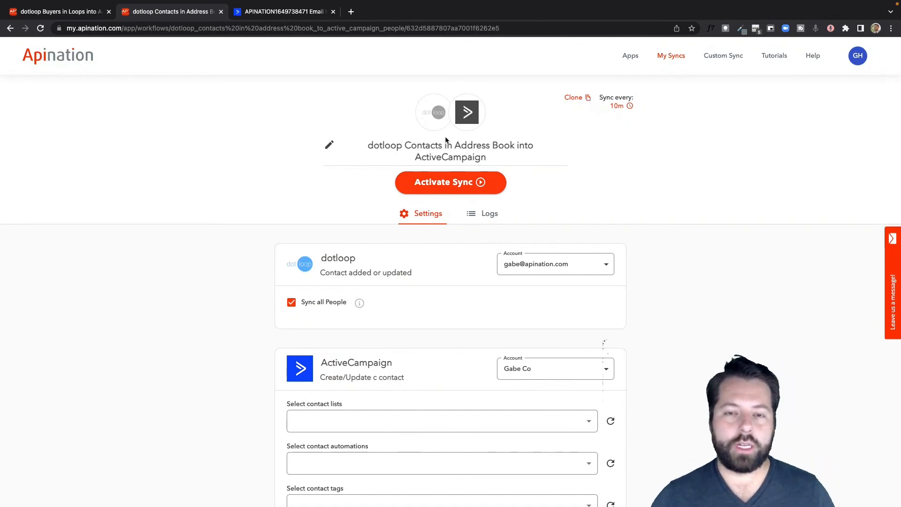
pyautogui.click(430, 113)
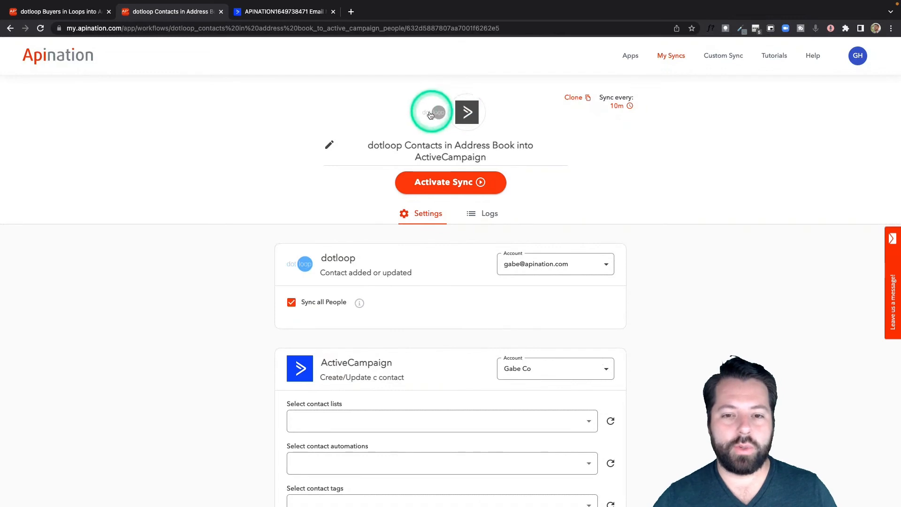
pyautogui.click(572, 200)
pyautogui.scroll(-3, 572, 199)
pyautogui.scroll(3, 572, 198)
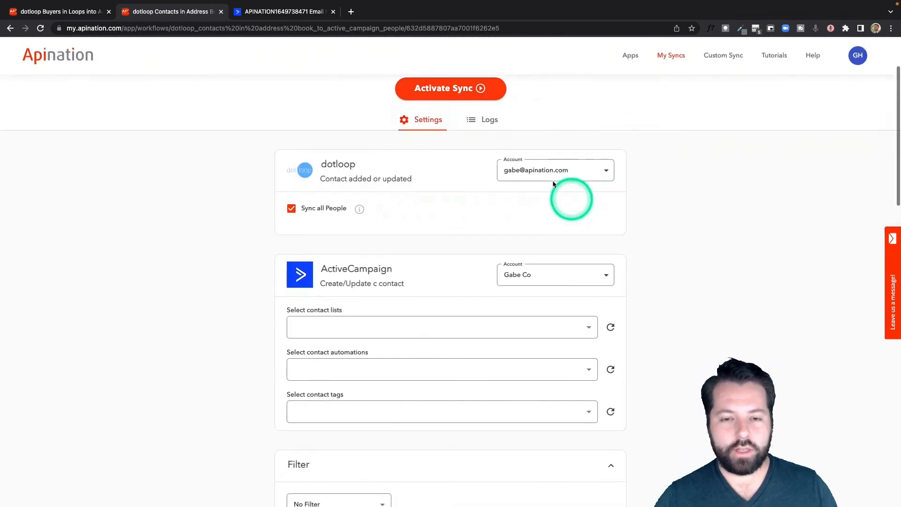
pyautogui.click(450, 174)
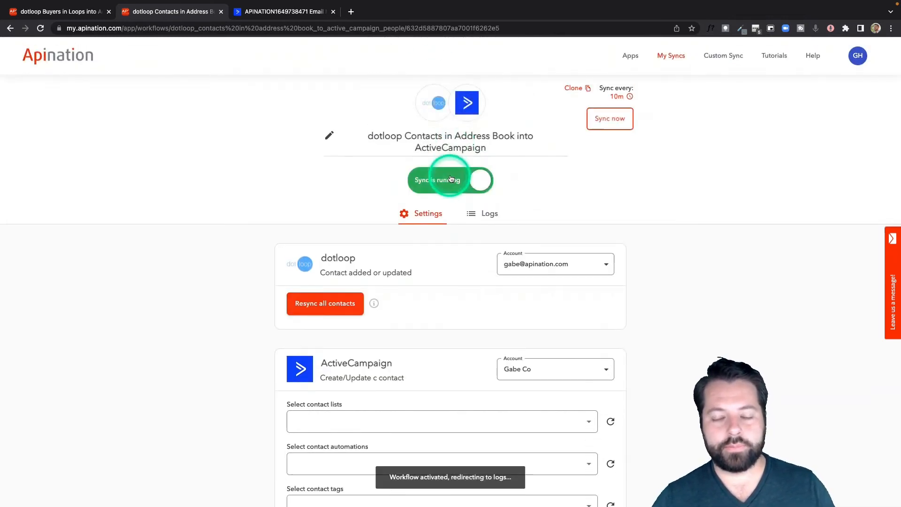
# Start an "ActiveCampaign person to dotloop contacts" sync using the already connected ActiveCampaign and dotloop accounts.
pyautogui.click(439, 117)
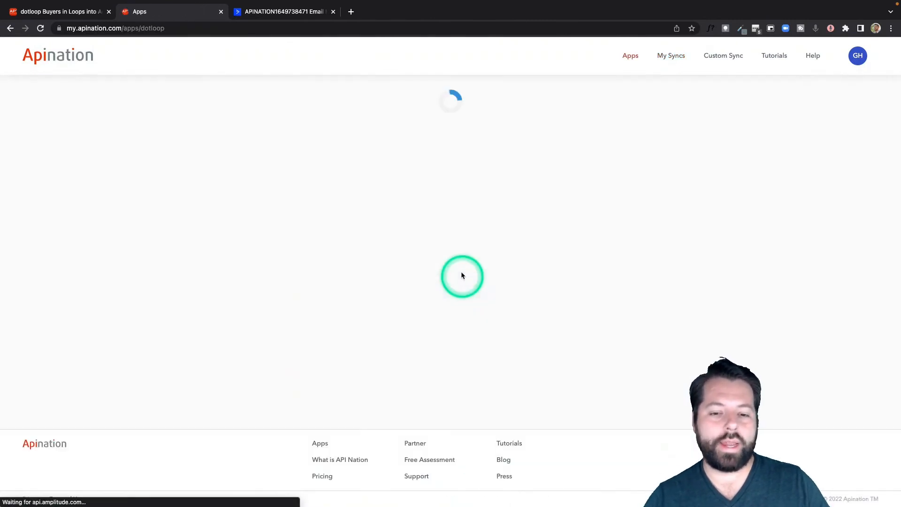
pyautogui.click(381, 383)
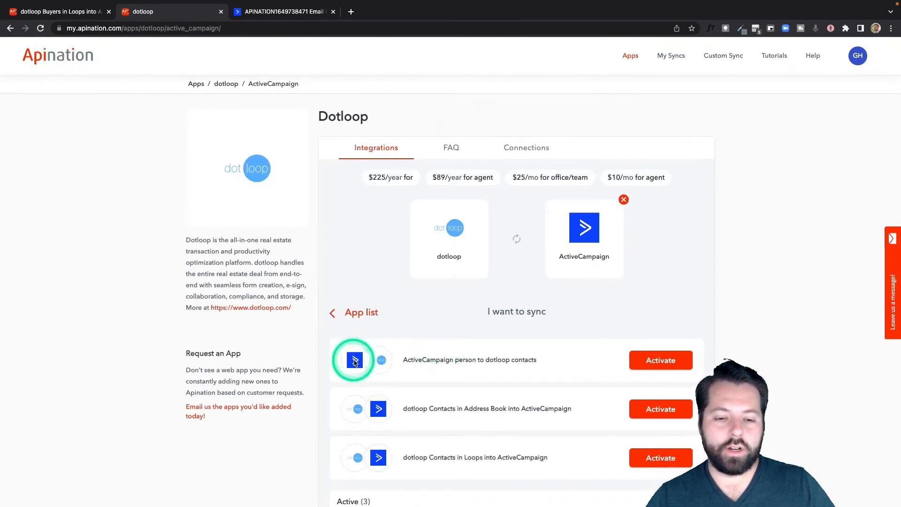
pyautogui.click(655, 359)
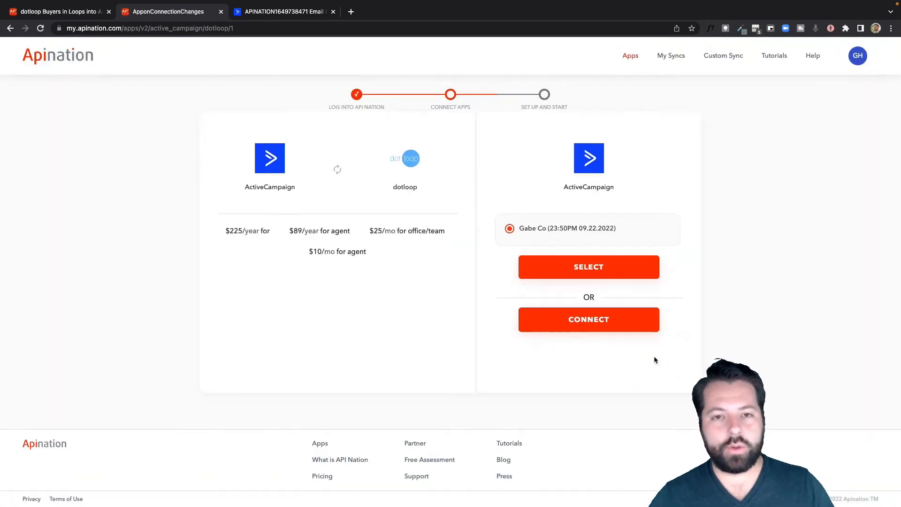
pyautogui.click(613, 268)
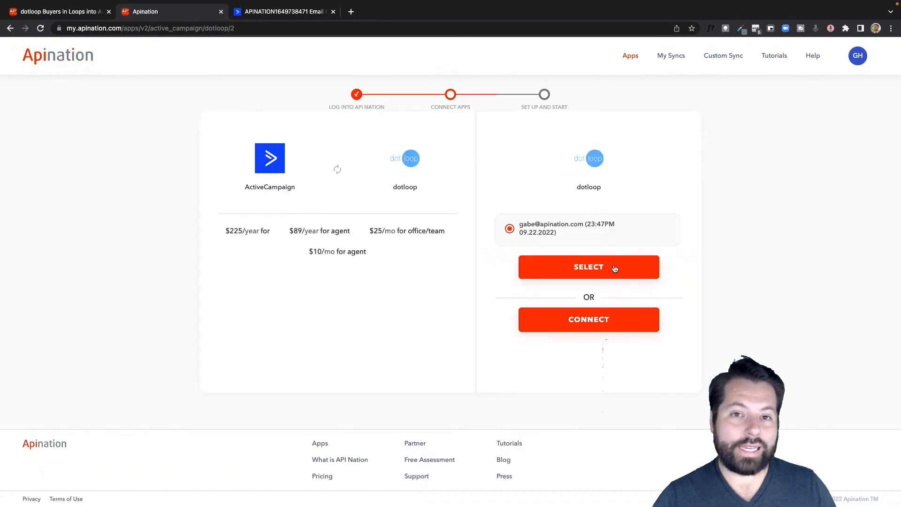
pyautogui.click(613, 268)
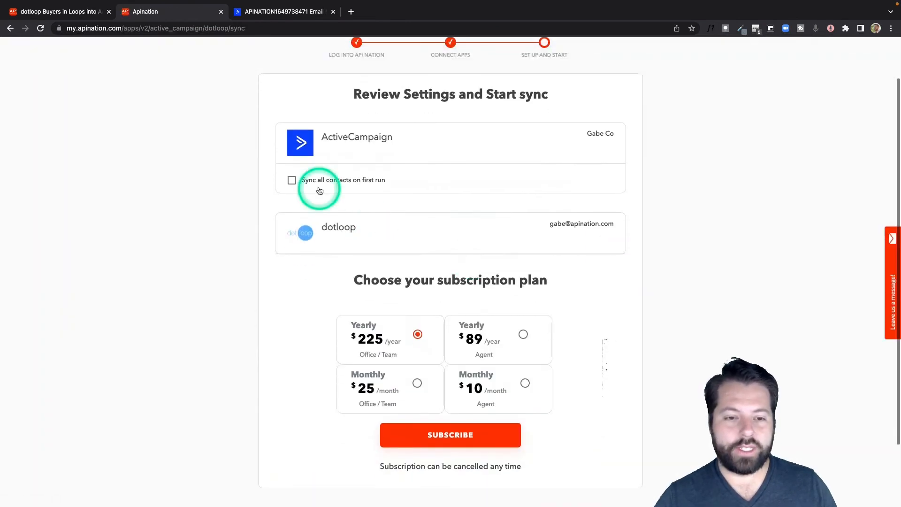
# Enable syncing all contacts on first run and subscribe to the monthly Agent plan at $10.
pyautogui.click(341, 181)
pyautogui.click(525, 383)
pyautogui.click(489, 435)
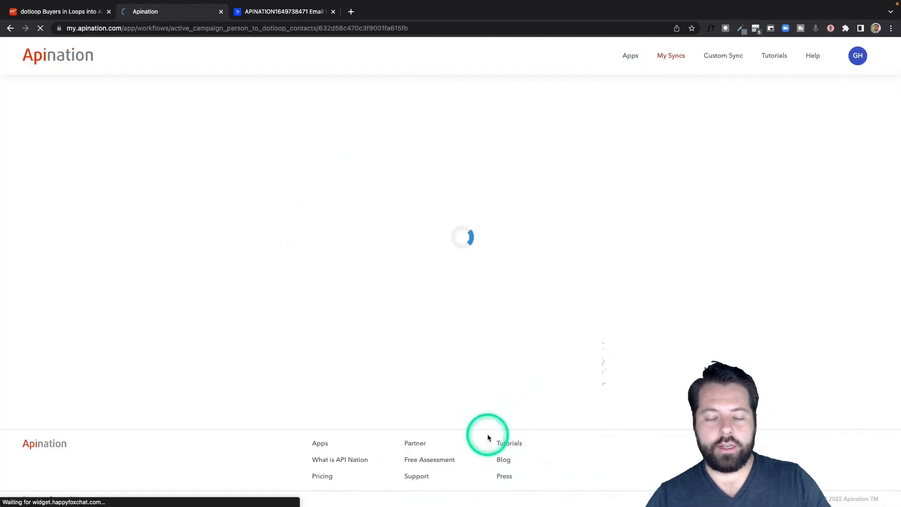
# Examine the available filter fields and the dotloop field mapping of the ActiveCampaign person to dotloop contacts sync.
pyautogui.scroll(-2, 466, 399)
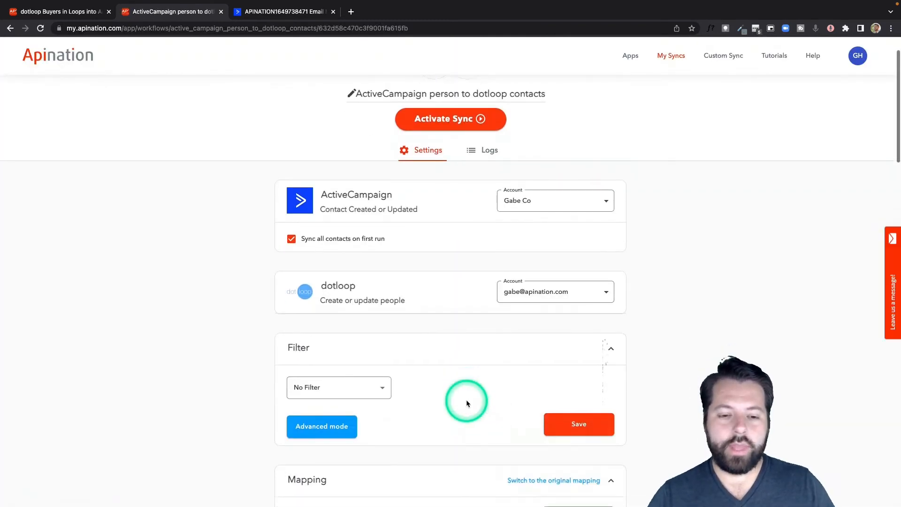
pyautogui.click(337, 352)
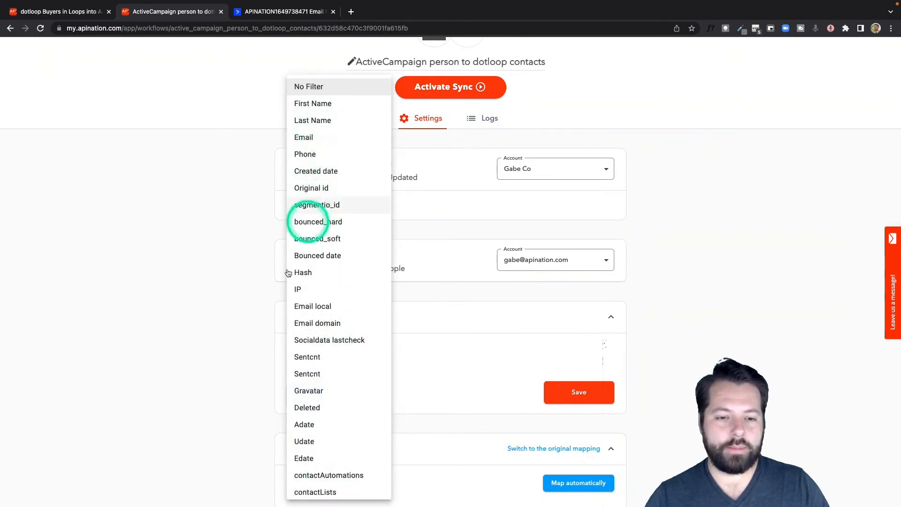
pyautogui.click(256, 302)
pyautogui.scroll(-6, 256, 303)
pyautogui.scroll(-1, 256, 302)
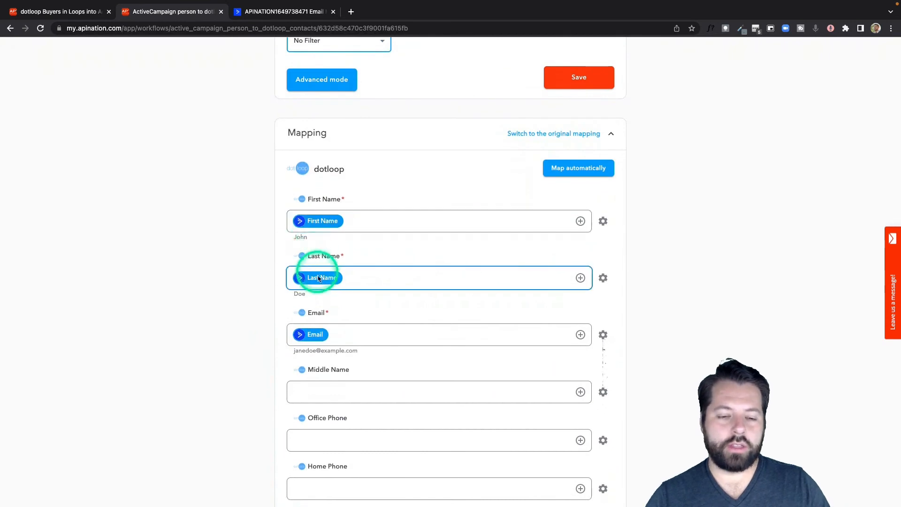
pyautogui.scroll(-5, 312, 364)
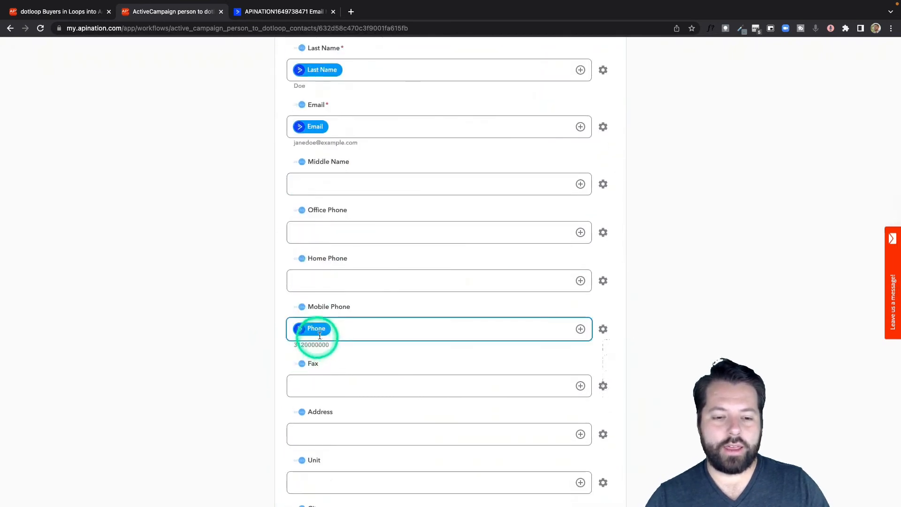
pyautogui.scroll(-9, 332, 333)
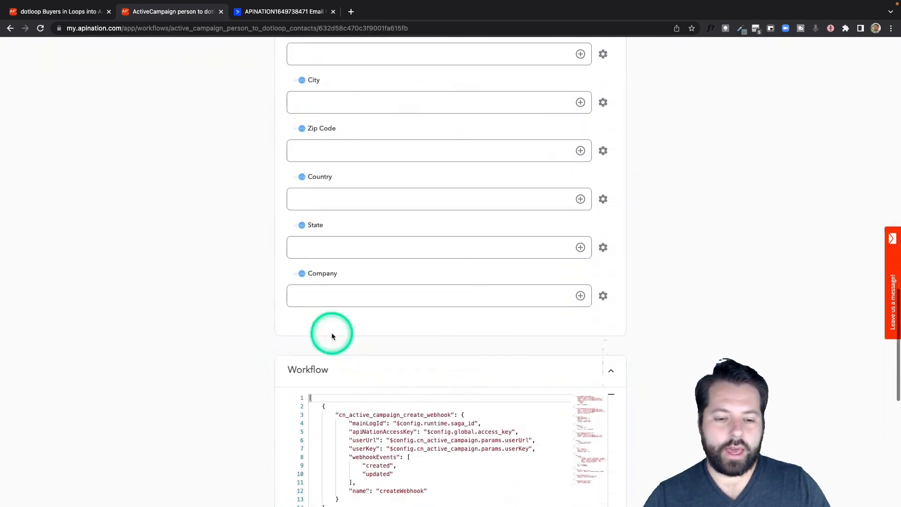
# Activate the ActiveCampaign person to dotloop contacts sync and open the overview of all syncs.
pyautogui.scroll(9, 331, 332)
pyautogui.scroll(10, 332, 332)
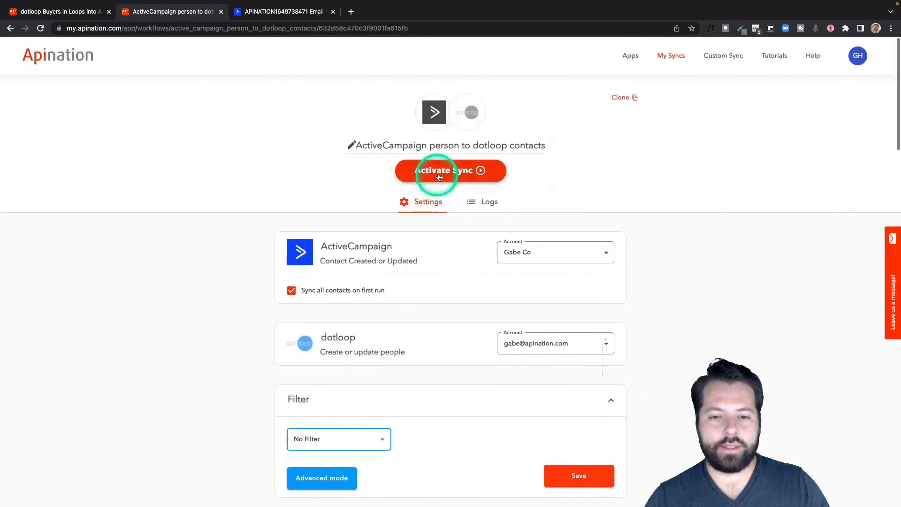
pyautogui.click(438, 177)
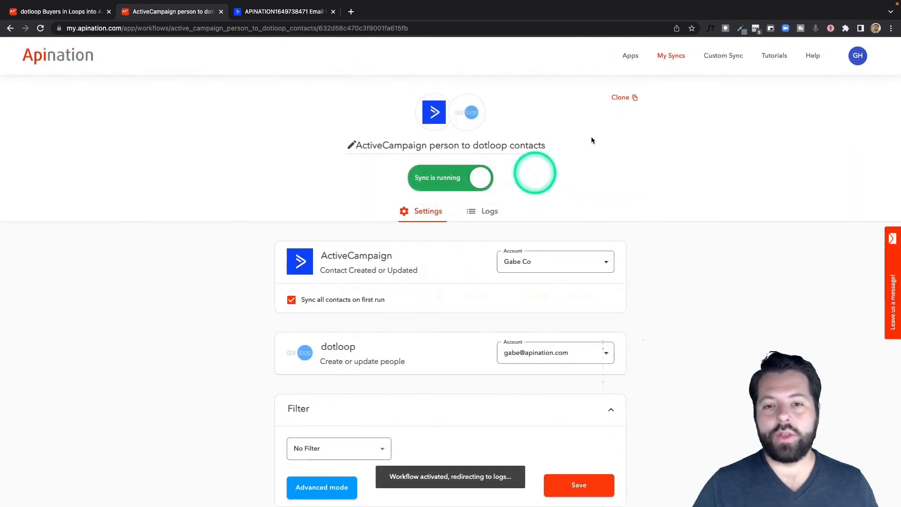
pyautogui.click(676, 61)
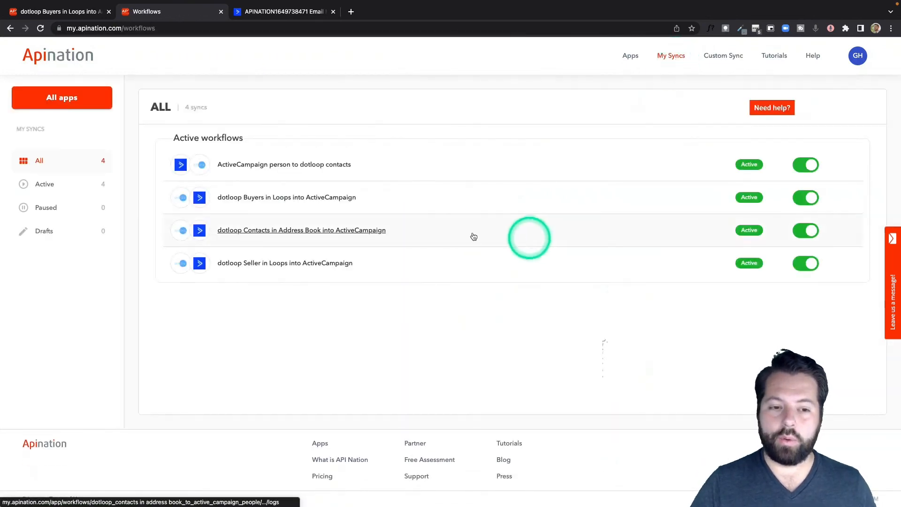